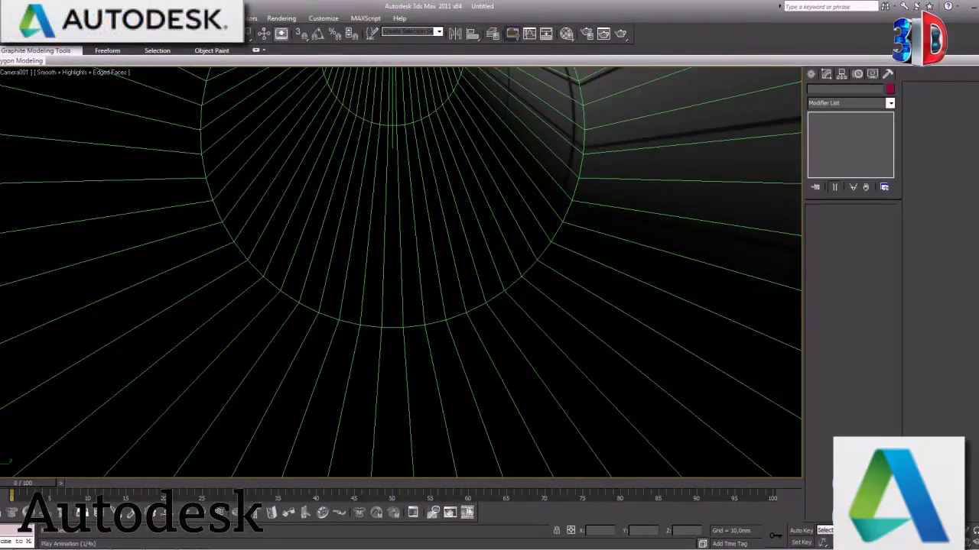
Play the camera's 100-frame fly-through of the radial tube tunnel
click(910, 530)
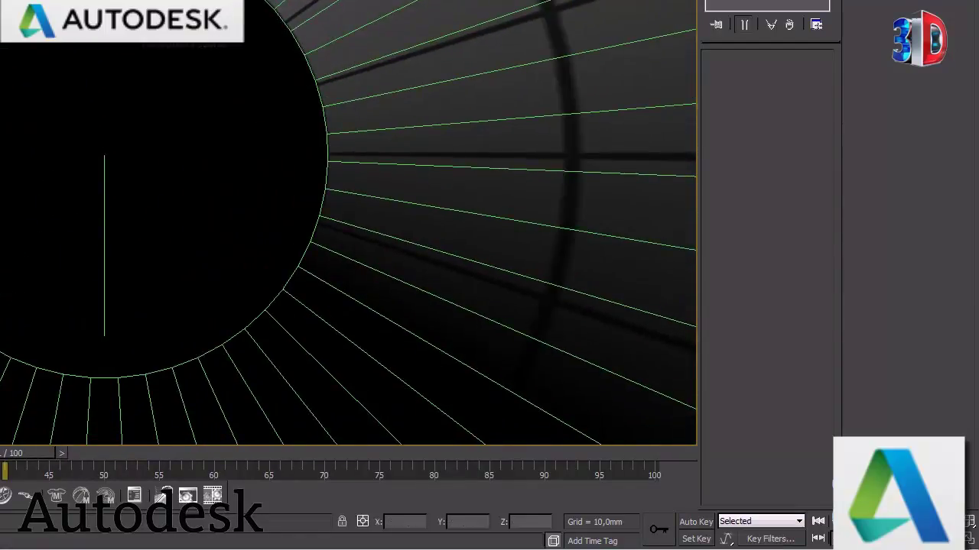
Return to four views, then maximize the Front view showing the green path
key(alt+w)
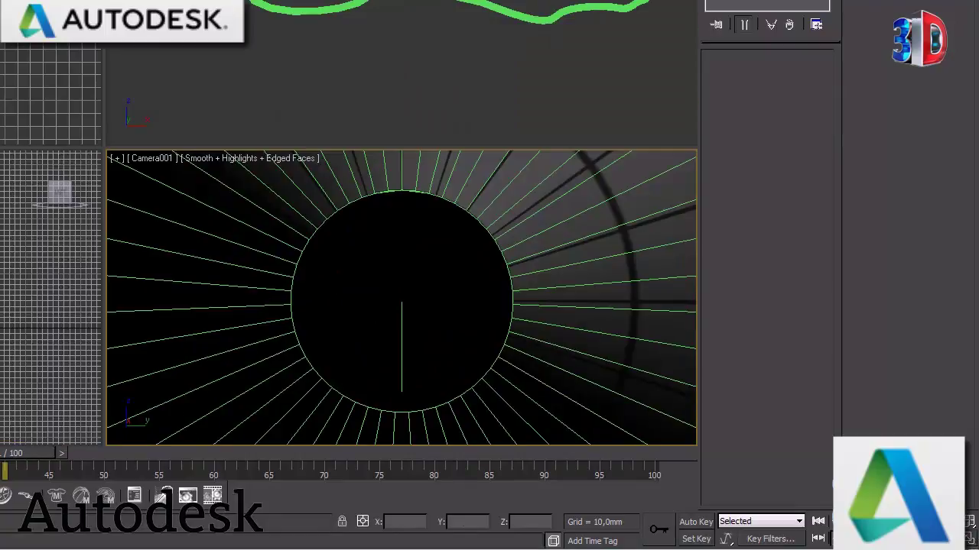
click(410, 57)
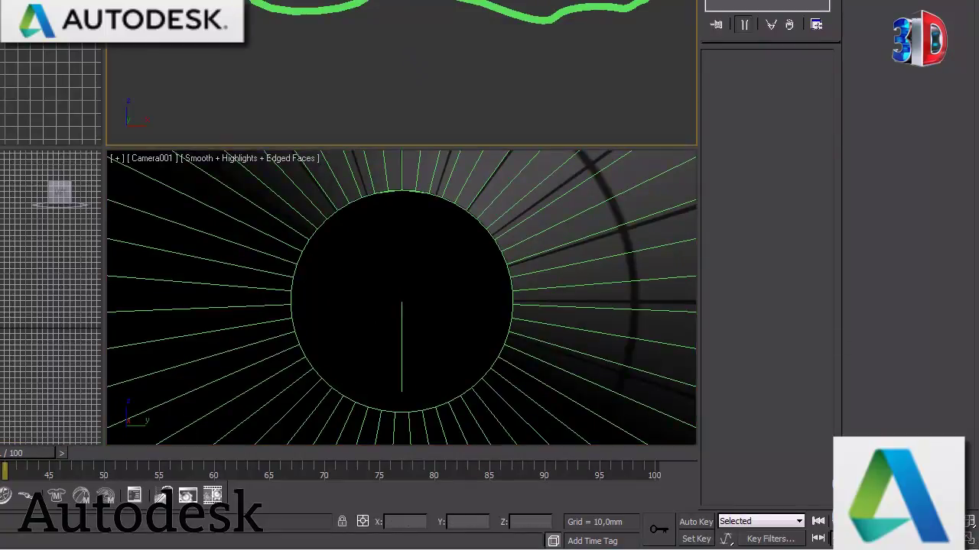
click(969, 541)
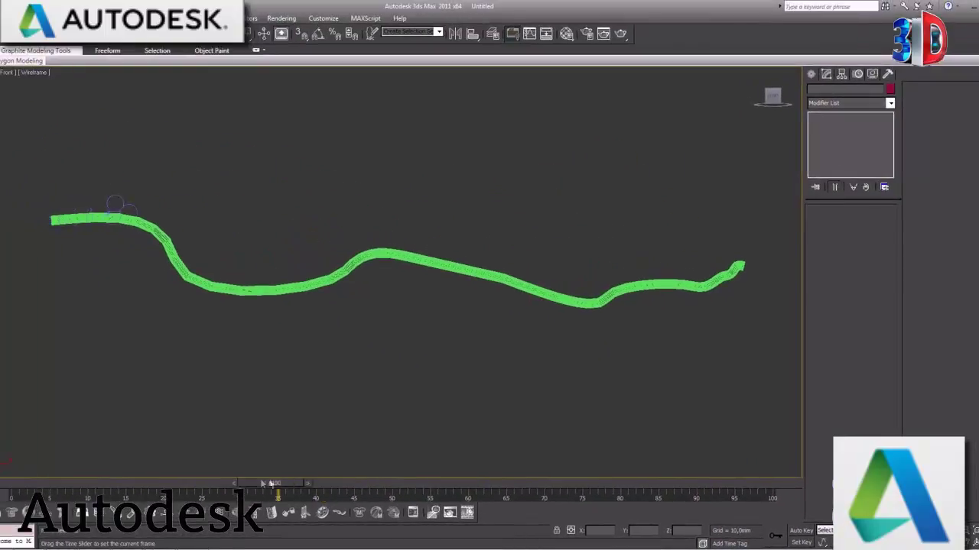
Scrub the camera along its path to frame 73 and frame 100, then replay from the start
drag(23, 484, 564, 541)
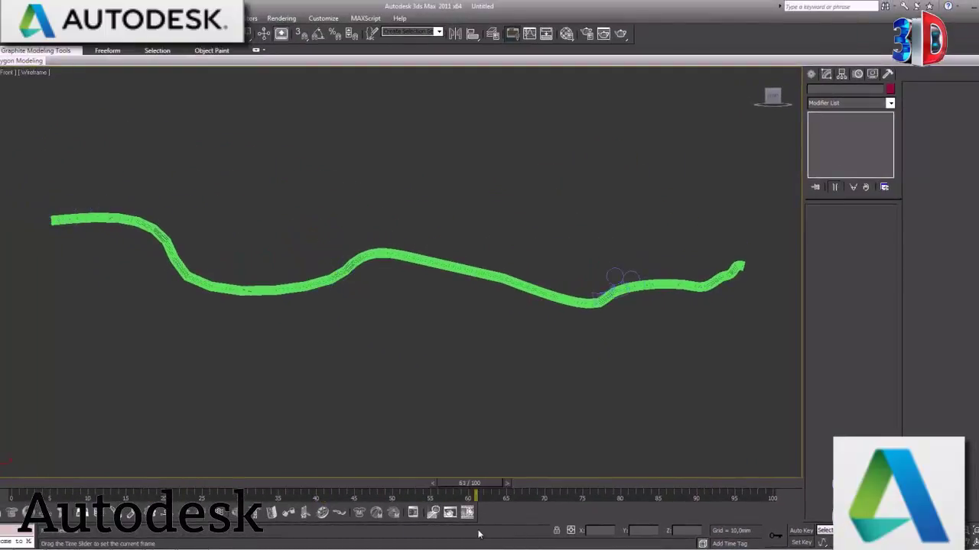
mouse_move(564, 541)
mouse_down()
mouse_move(772, 542)
mouse_move(382, 520)
mouse_move(46, 520)
mouse_move(410, 518)
mouse_move(821, 540)
mouse_up()
key(Home)
mouse_move(11, 486)
mouse_down()
mouse_move(397, 521)
mouse_move(814, 539)
mouse_up()
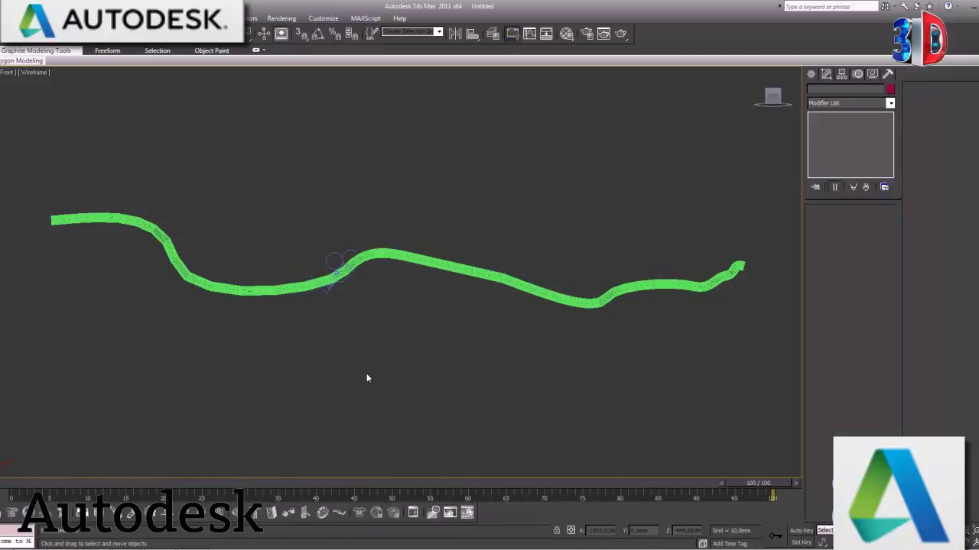
Reset 3ds Max to an empty scene without saving the current one
click(15, 17)
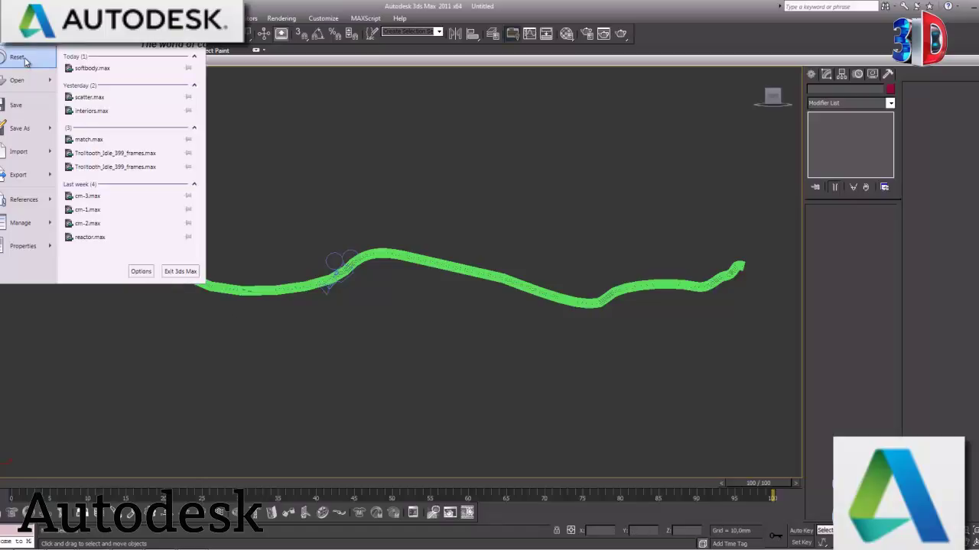
click(15, 62)
click(509, 316)
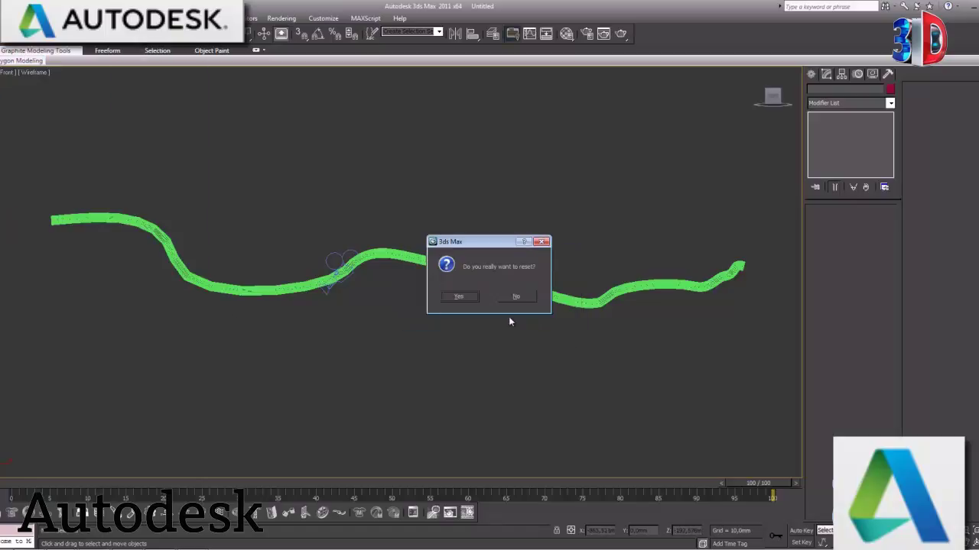
click(468, 299)
Pick the Line shape tool and maximize the Front view, zoomed out for drawing
click(224, 222)
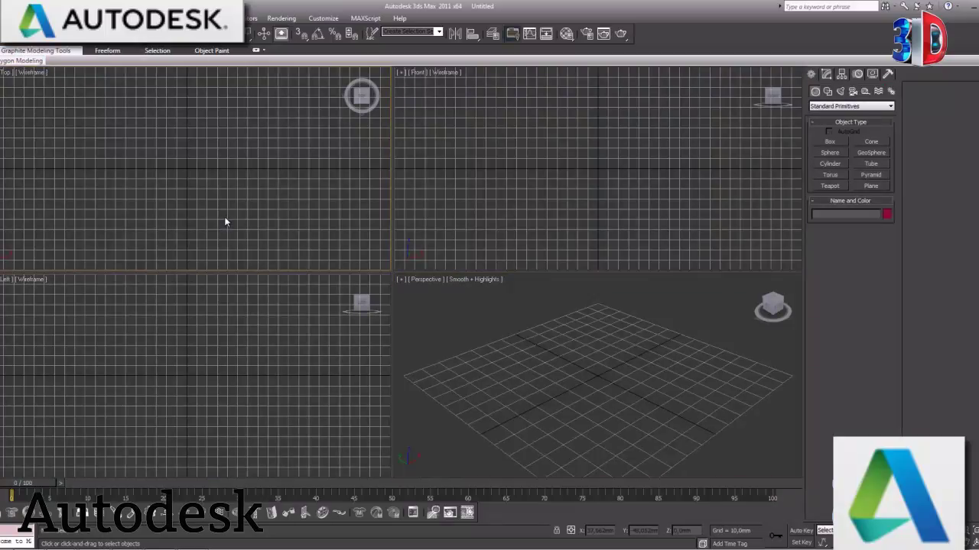
click(574, 181)
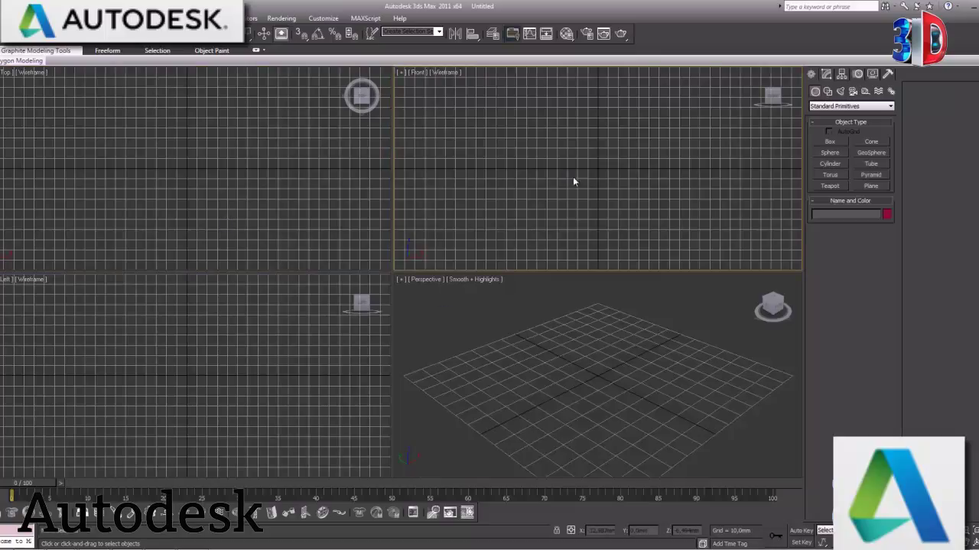
click(827, 91)
click(831, 151)
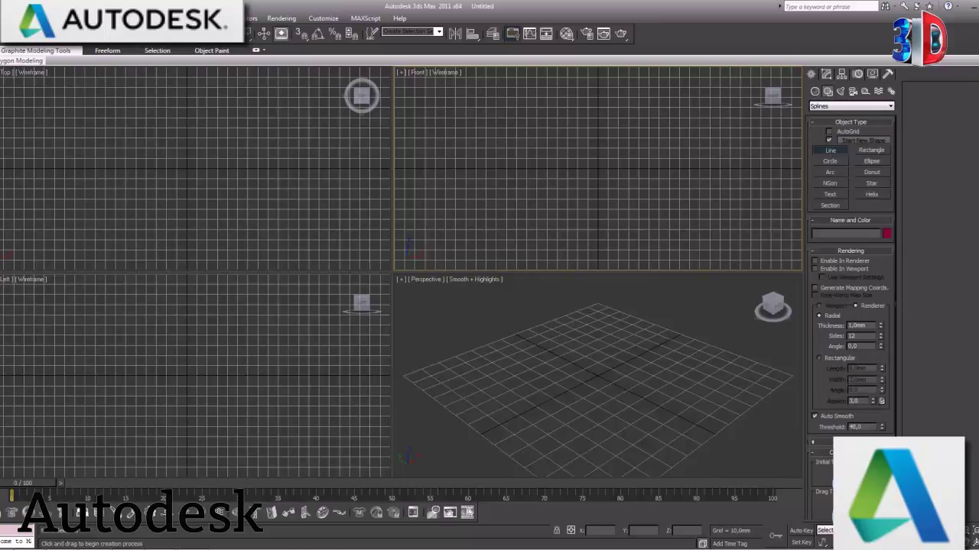
key(alt+w)
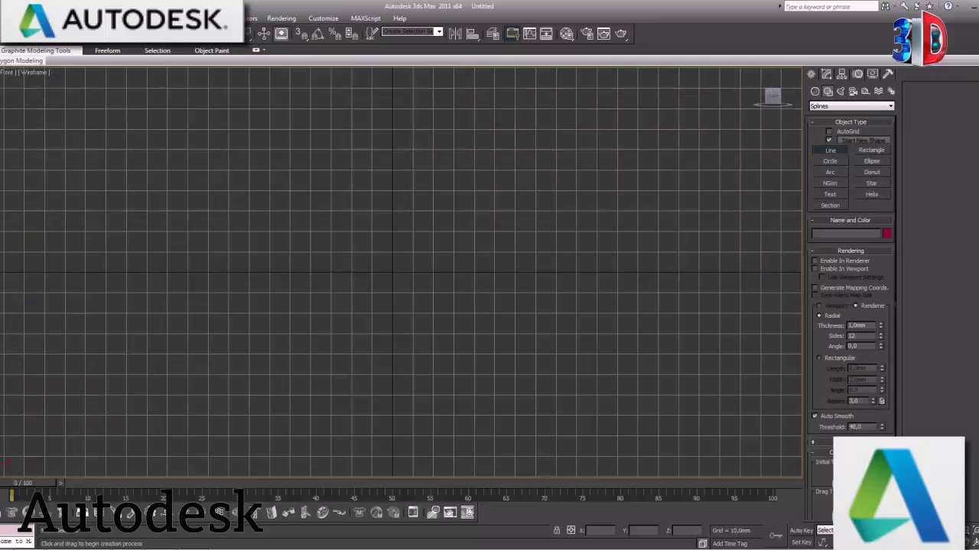
scroll(404, 277, down, 3)
scroll(405, 286, down, 2)
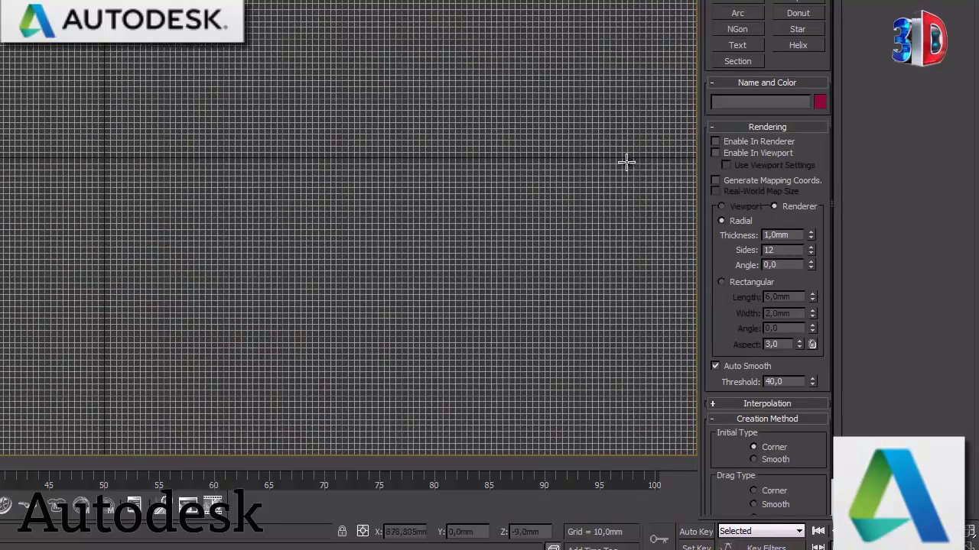
Draw a straight two-point test line, then undo it
click(628, 158)
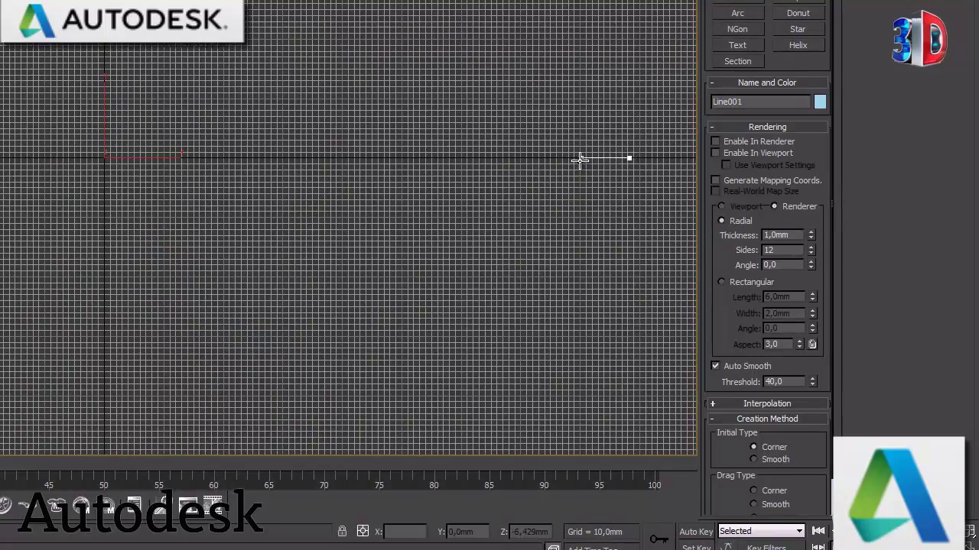
click(536, 163)
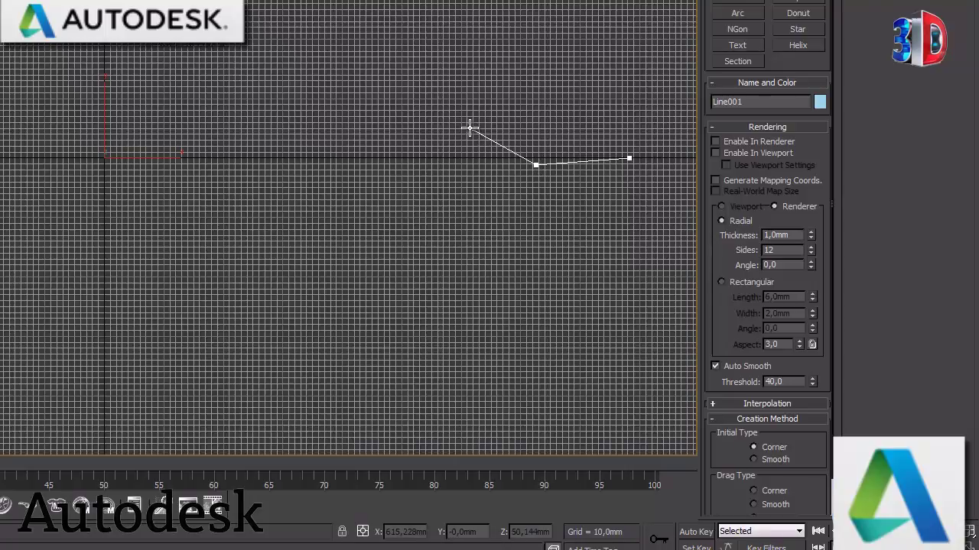
right_click(484, 141)
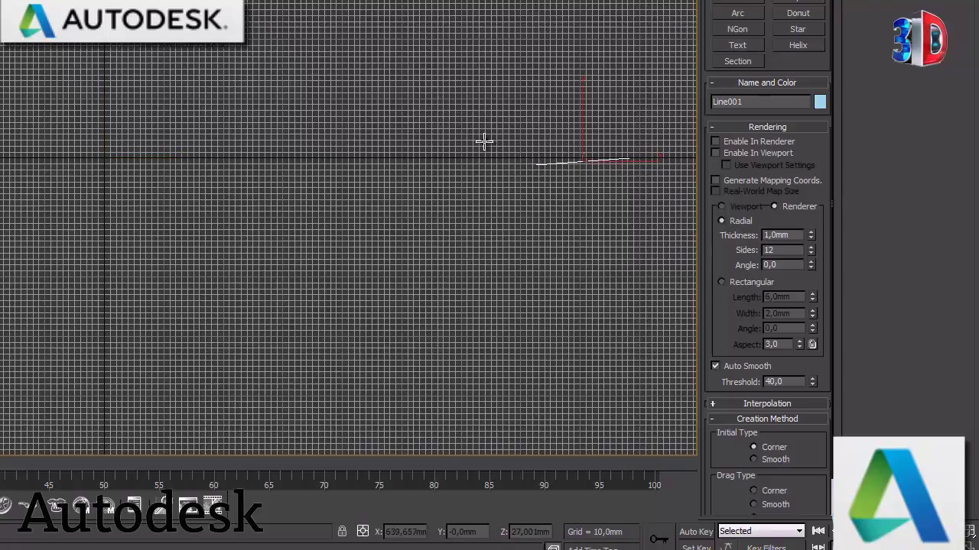
key(ctrl+z)
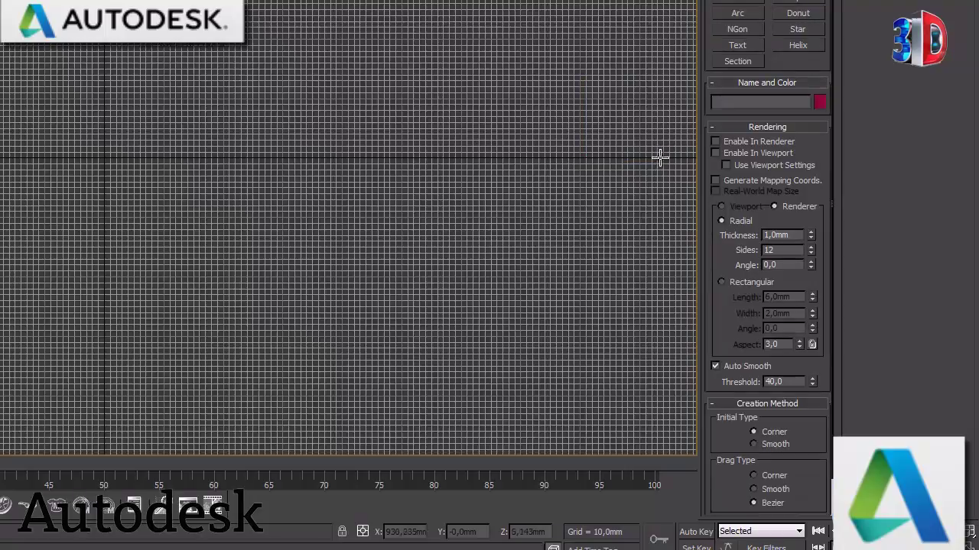
Start a new line at the right with curved Bezier points rising toward the left
click(661, 158)
click(508, 158)
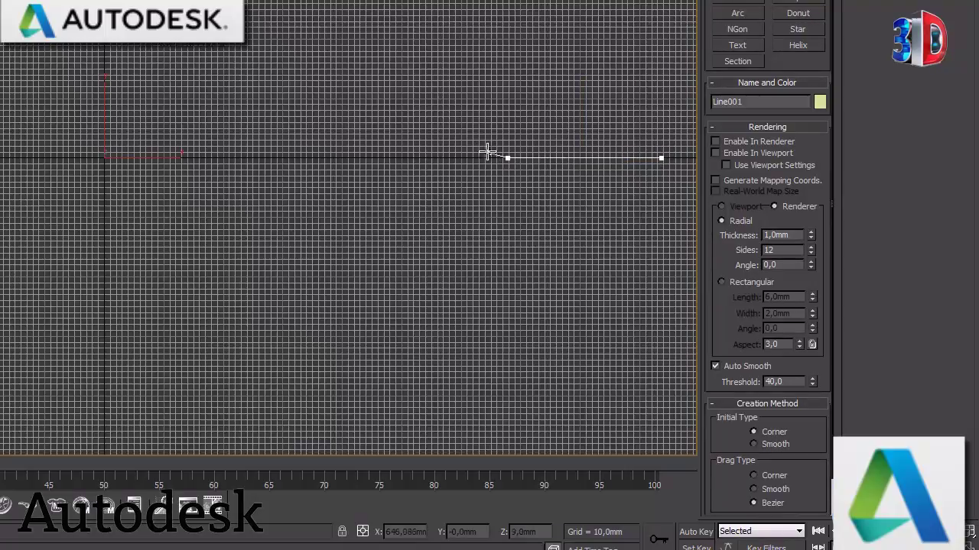
drag(456, 131, 428, 126)
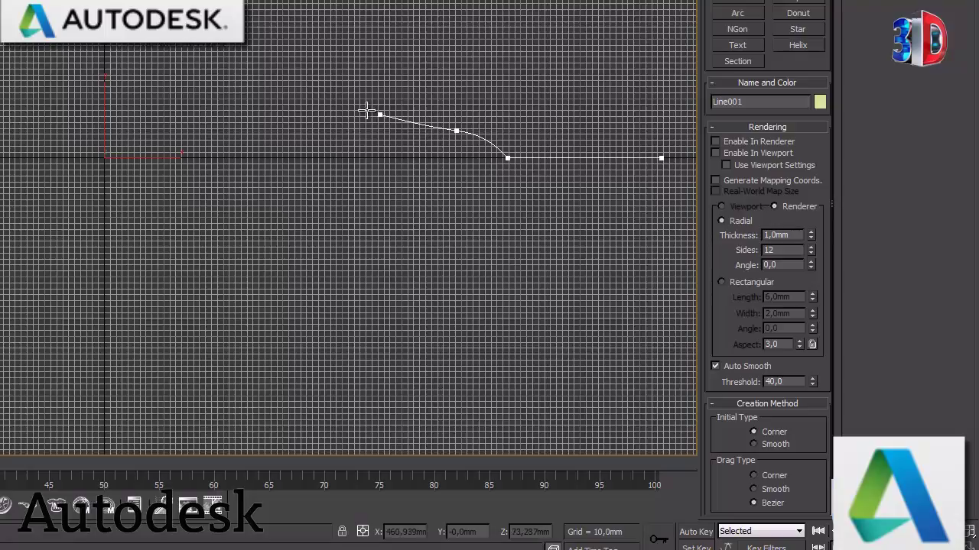
drag(258, 79, 236, 61)
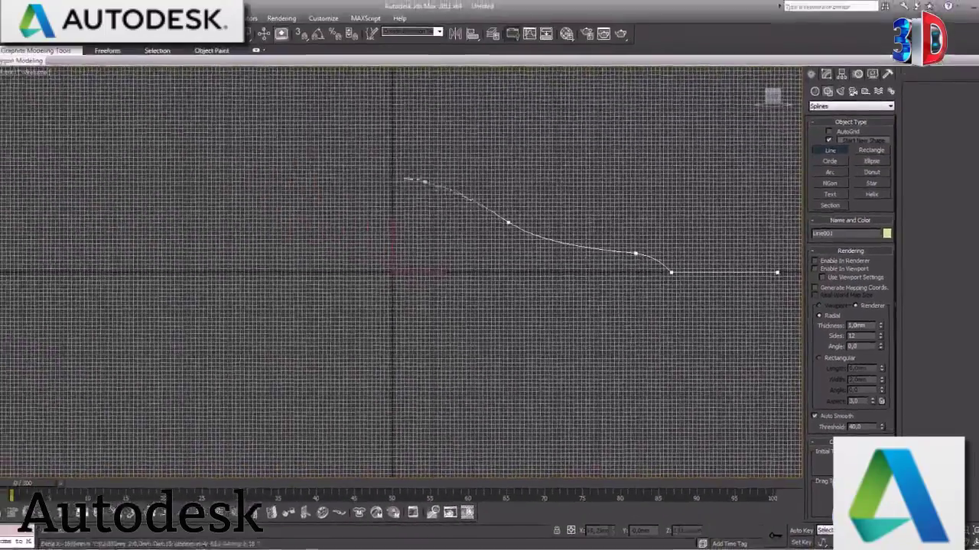
click(372, 174)
click(132, 220)
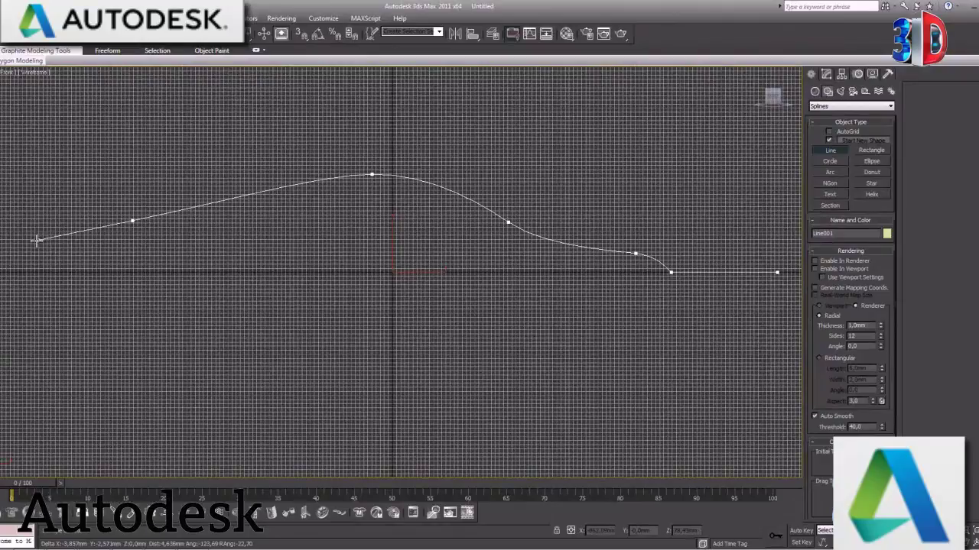
Extend the line to the far left edge and finish it as Line001
scroll(20, 237, down, 1)
scroll(21, 238, down, 1)
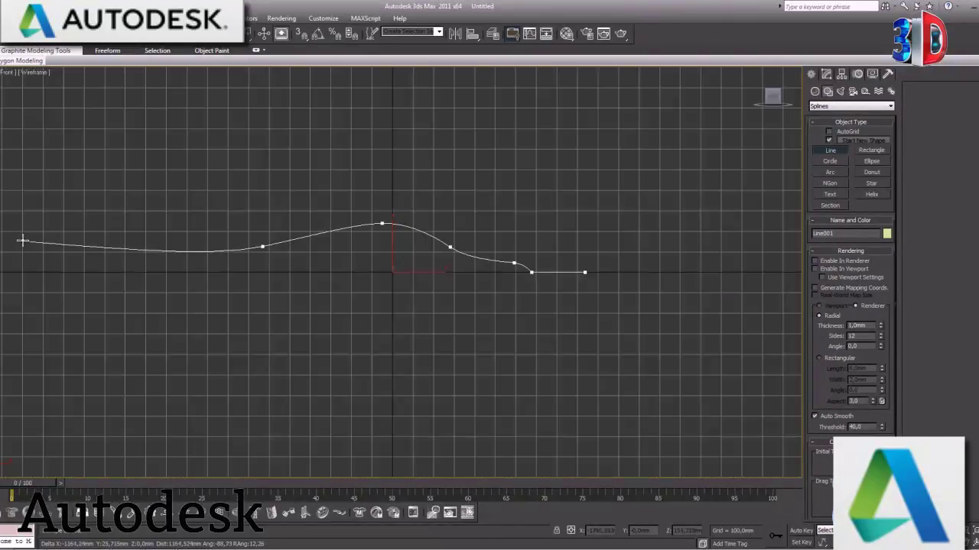
click(23, 241)
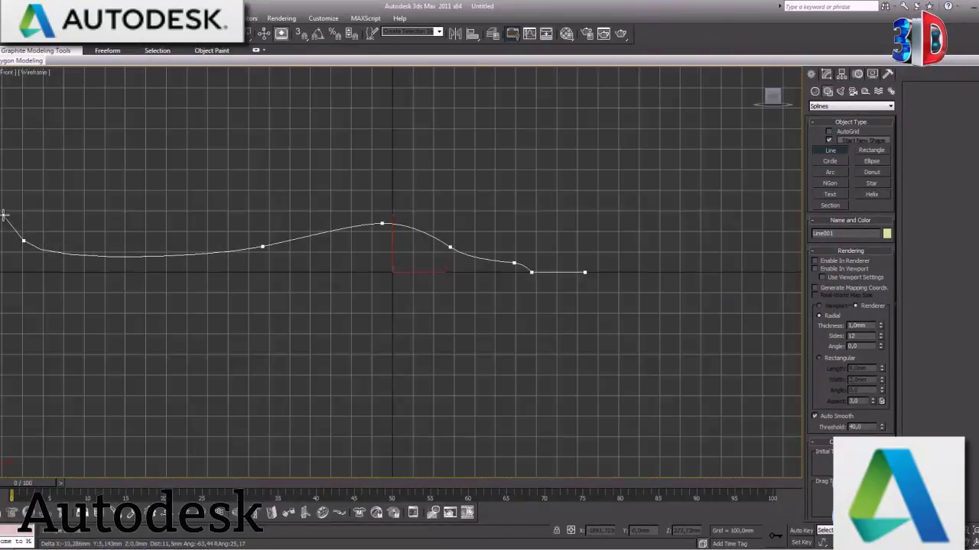
scroll(4, 219, down, 1)
click(10, 219)
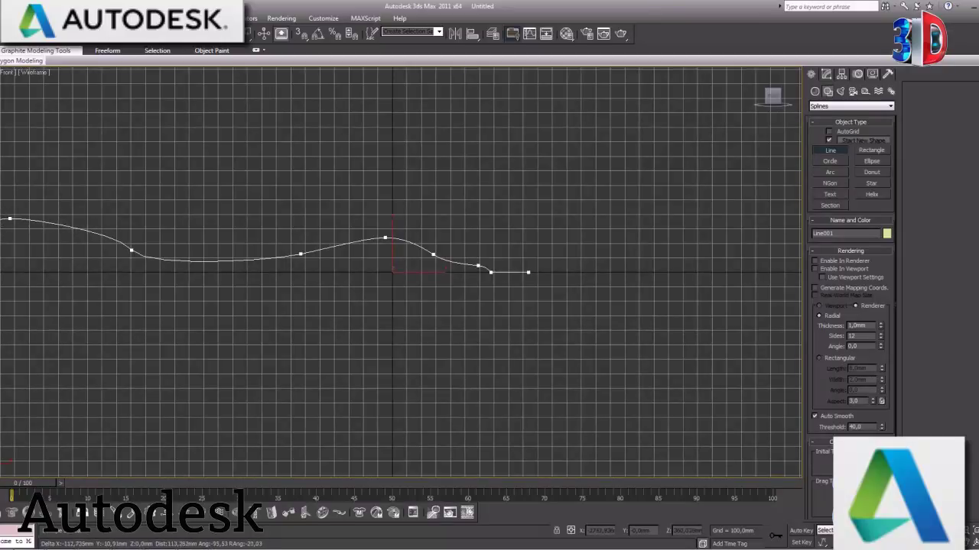
right_click(68, 279)
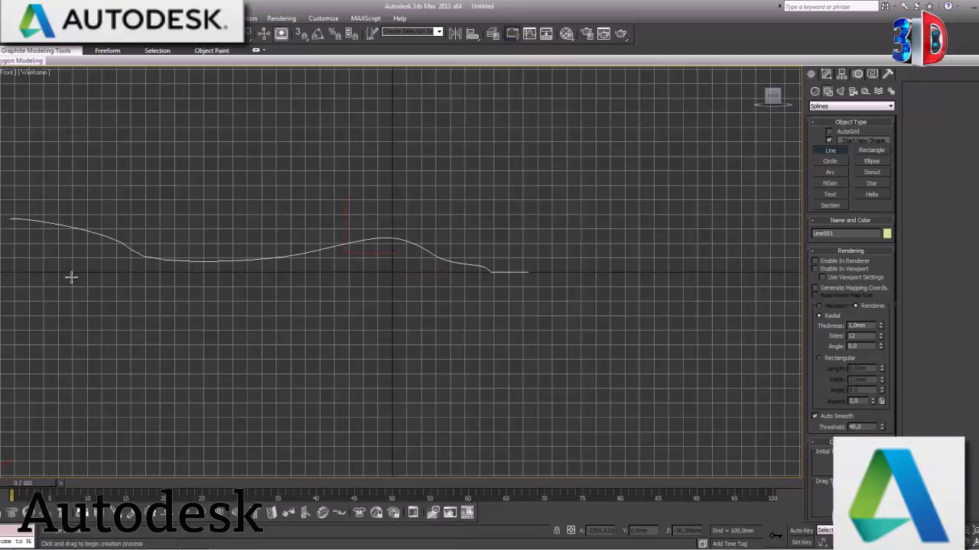
right_click(71, 277)
scroll(493, 295, up, 2)
scroll(497, 298, up, 2)
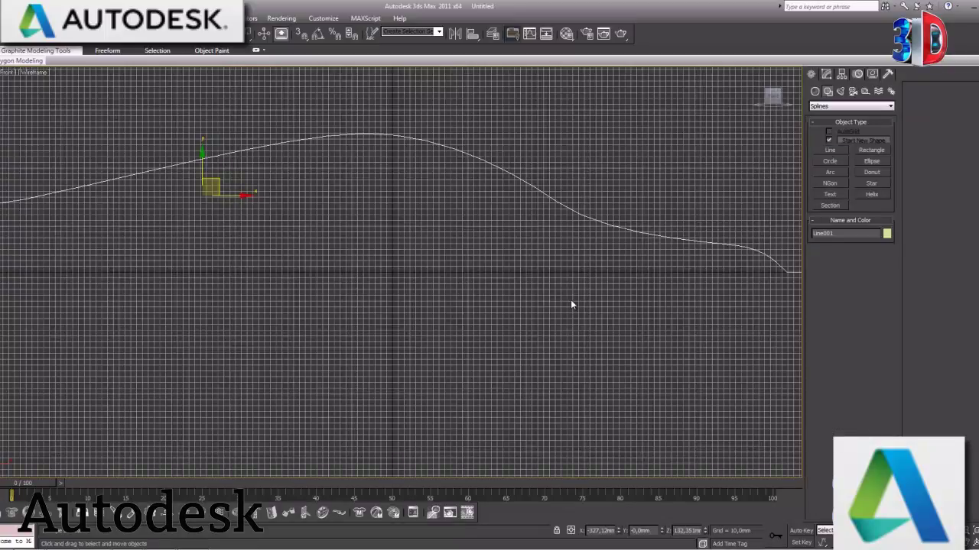
Hide the Front grid and convert all Line001 vertices to Bezier Corner
key(g)
middle_drag(633, 306, 589, 295)
scroll(689, 309, up, 2)
middle_drag(689, 308, 655, 265)
click(826, 73)
click(934, 102)
click(605, 308)
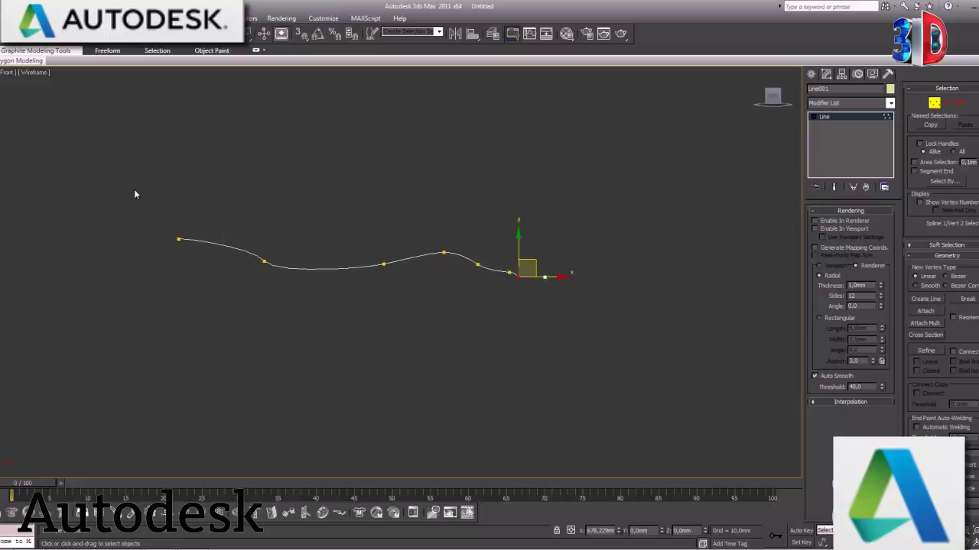
drag(134, 194, 520, 298)
right_click(563, 273)
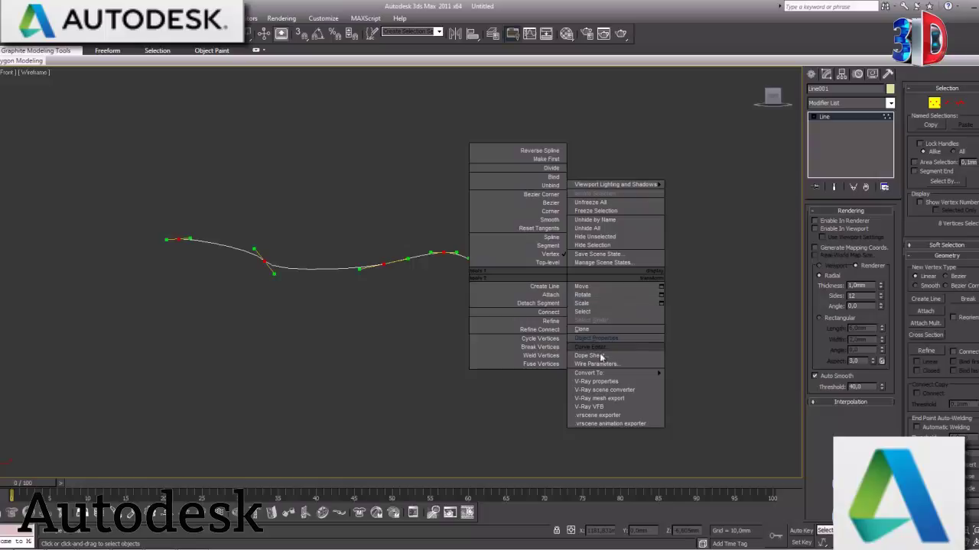
click(552, 198)
Adjust the bend vertex for a smoother dip, then exit Vertex mode and deselect the line
click(676, 310)
scroll(681, 313, up, 3)
mouse_move(681, 312)
middle_down()
mouse_move(600, 334)
mouse_move(492, 324)
mouse_move(358, 341)
mouse_move(389, 310)
middle_up()
mouse_move(405, 312)
mouse_down()
mouse_move(326, 260)
mouse_move(266, 309)
mouse_up()
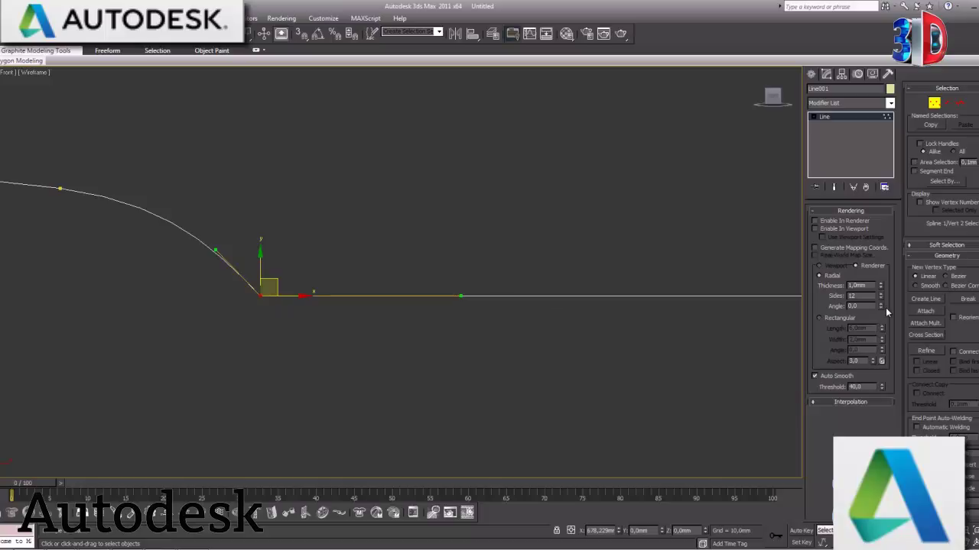
key(ctrl+d)
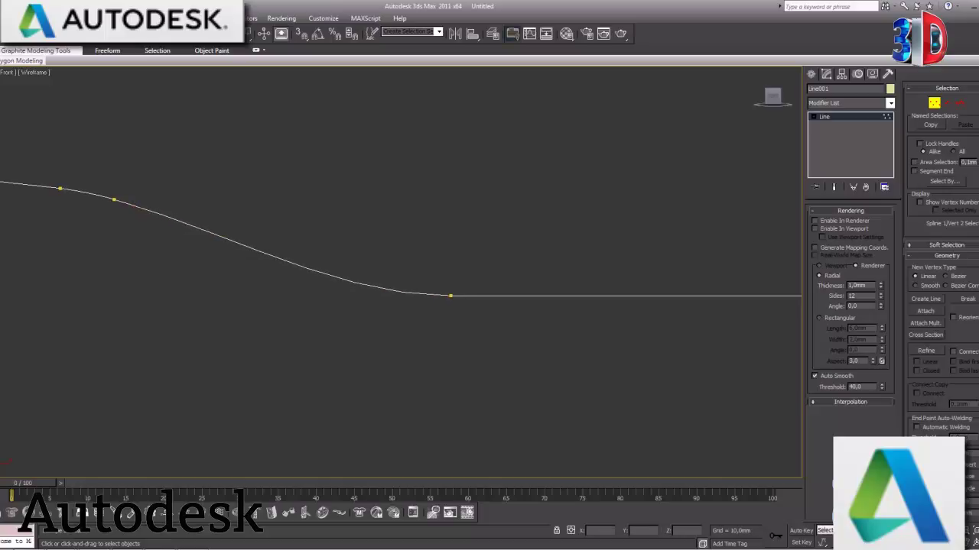
click(935, 103)
click(446, 232)
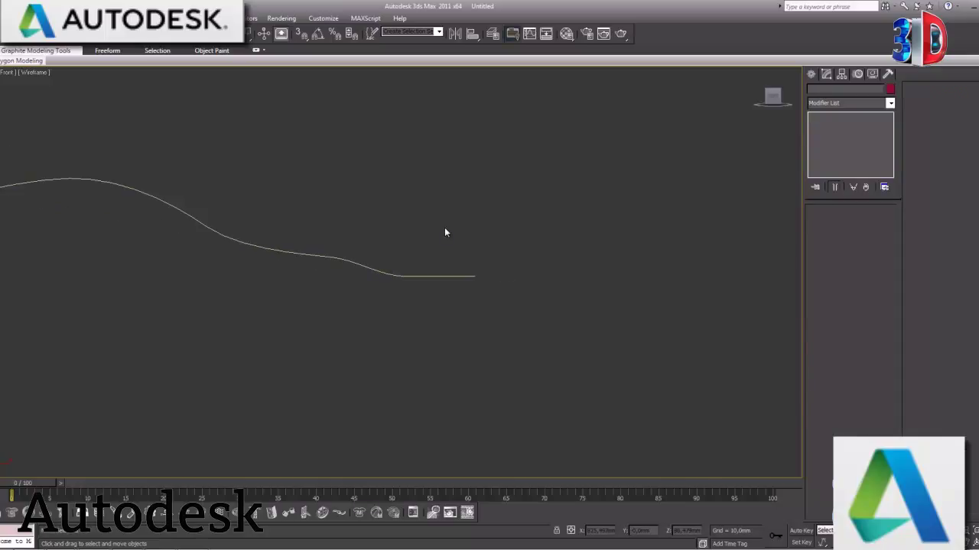
Hide the grids in the Top and Left views from the four-view layout
middle_drag(240, 281, 433, 306)
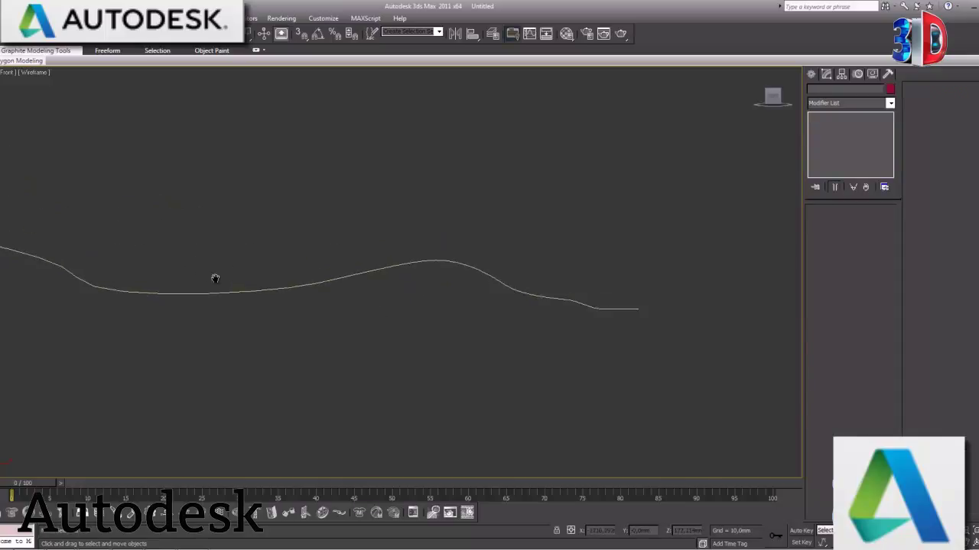
key(alt+w)
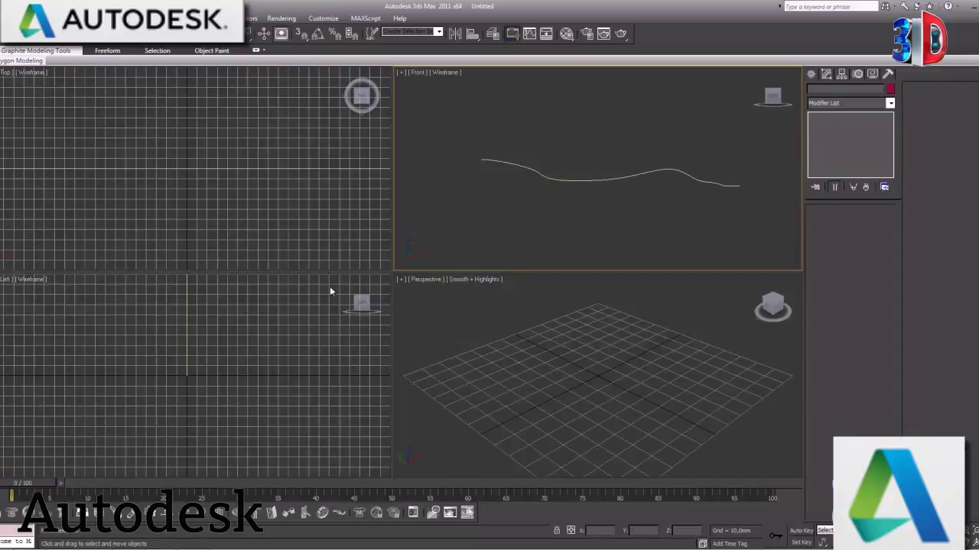
key(g)
click(258, 330)
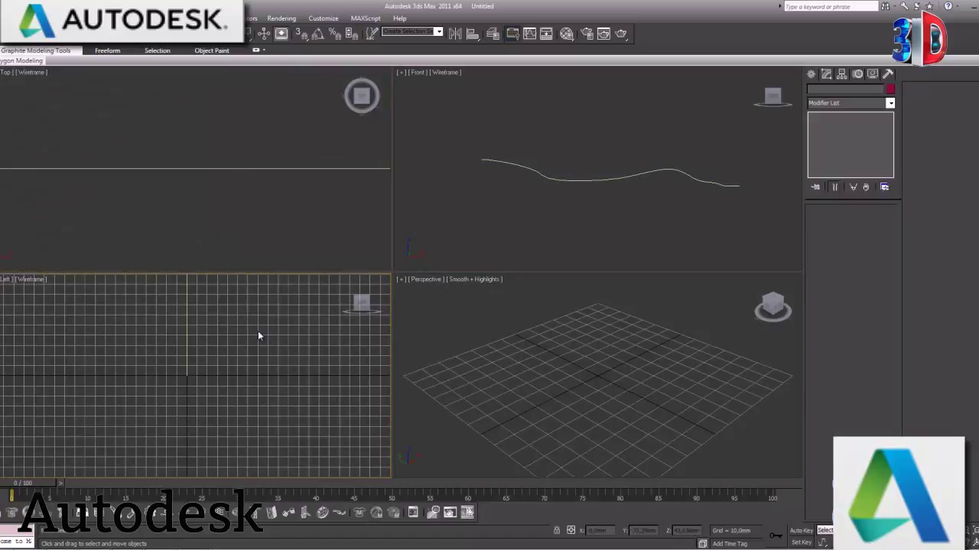
key(g)
click(268, 207)
Maximize the Top view and zoom and pan to frame Line001
key(alt+w)
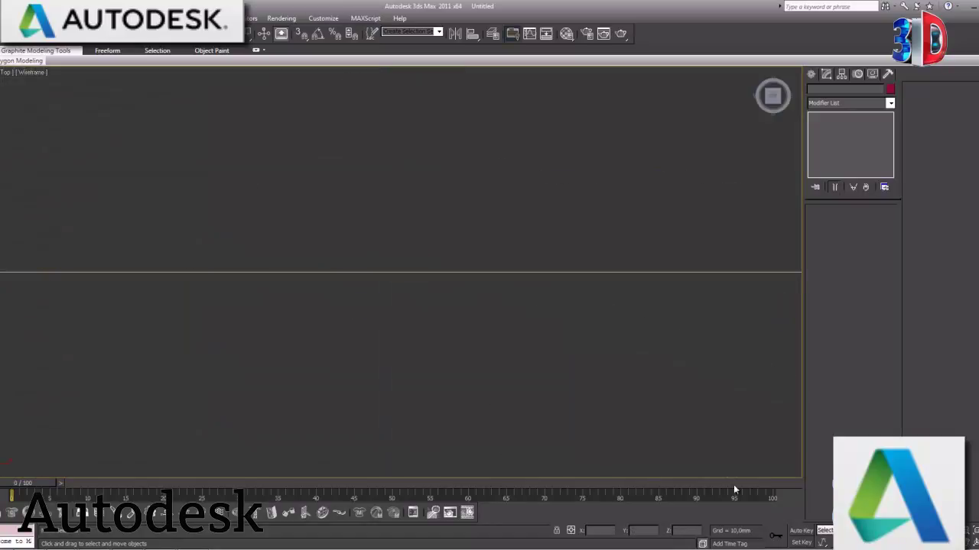
scroll(416, 365, down, 1)
scroll(416, 366, down, 2)
middle_drag(244, 323, 351, 338)
scroll(462, 357, up, 1)
middle_drag(462, 357, 447, 350)
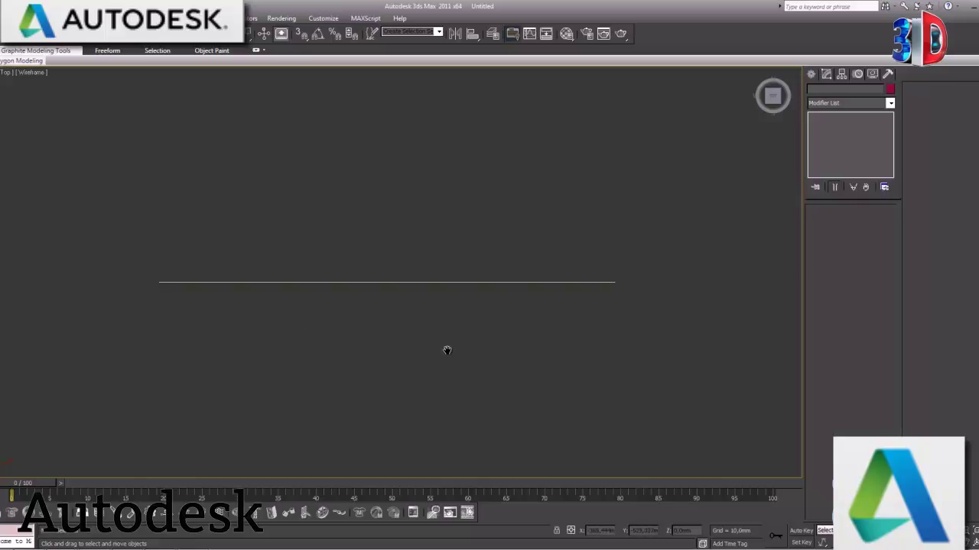
Create a Target camera at the line's right end aiming along it
click(811, 74)
click(853, 93)
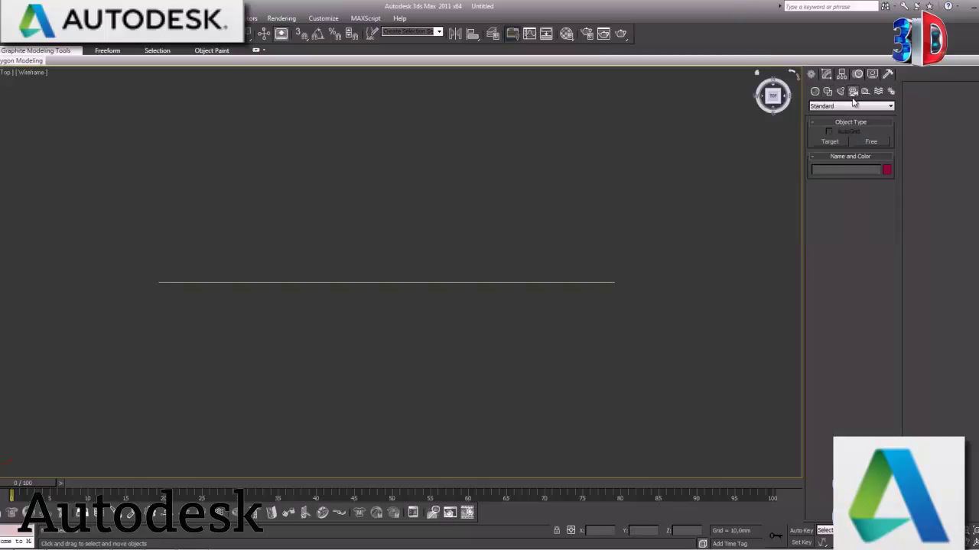
click(830, 143)
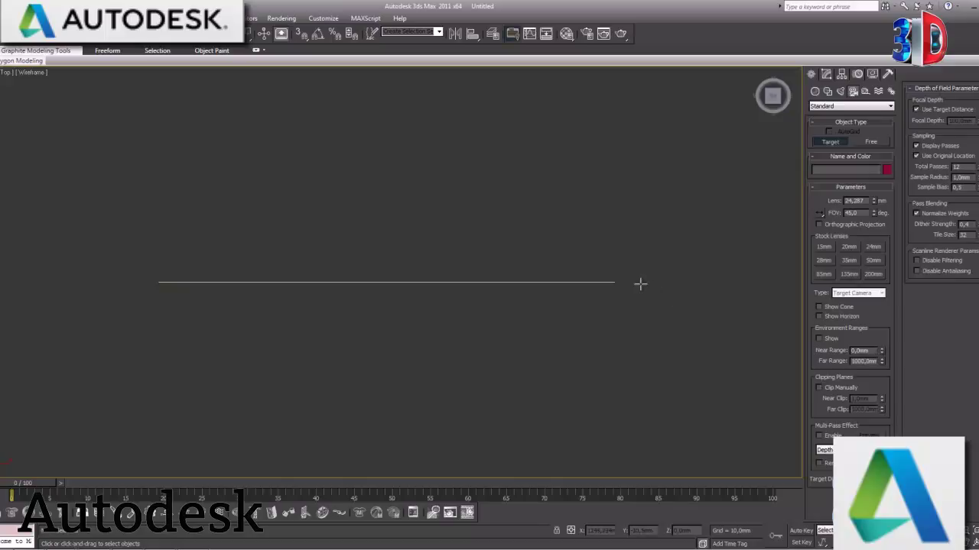
drag(652, 283, 486, 283)
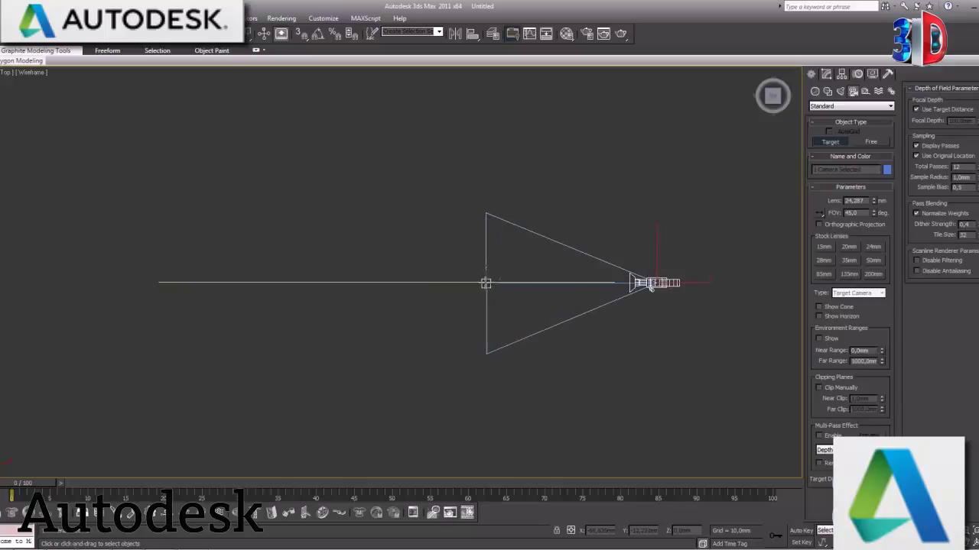
right_click(611, 327)
middle_drag(674, 321, 569, 309)
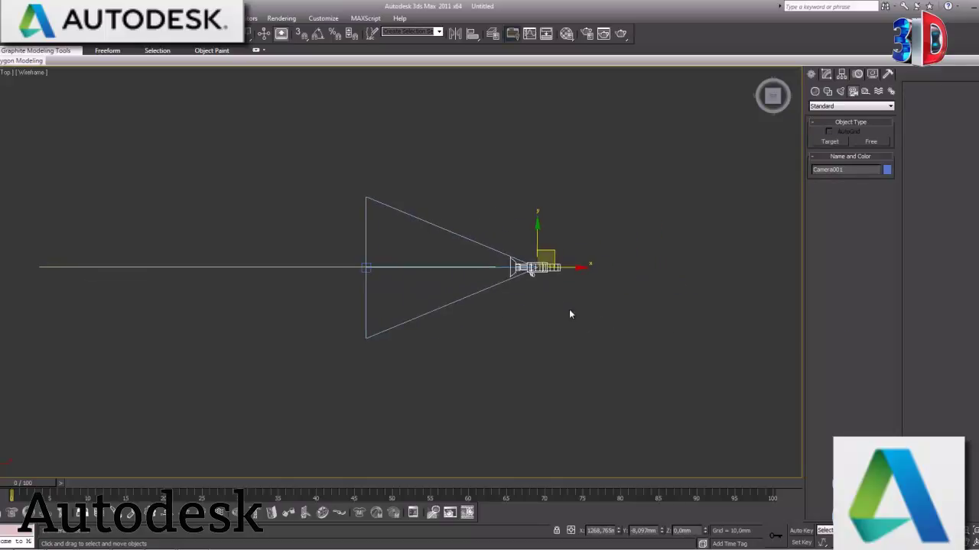
scroll(382, 302, up, 3)
Give Camera001 a 15mm lens and change its type to Free Camera
click(341, 265)
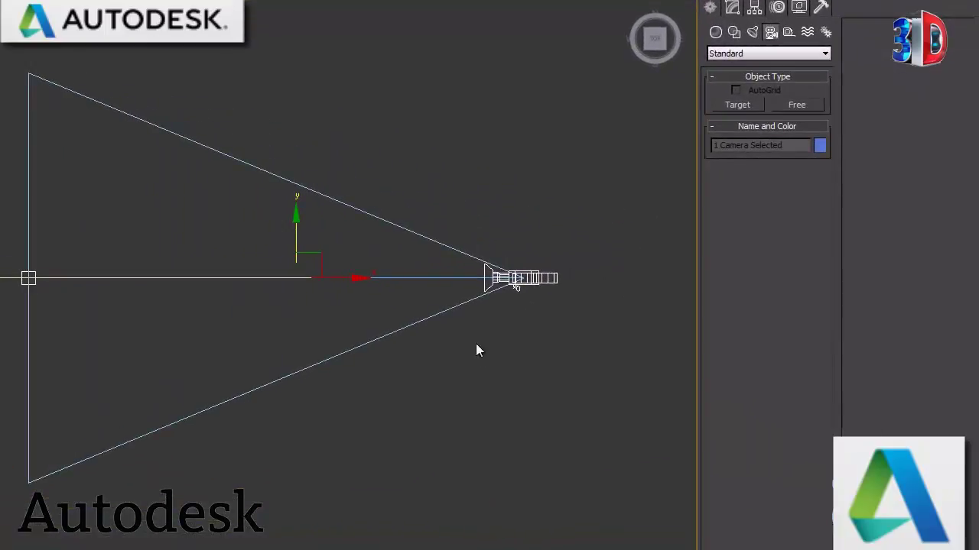
click(524, 284)
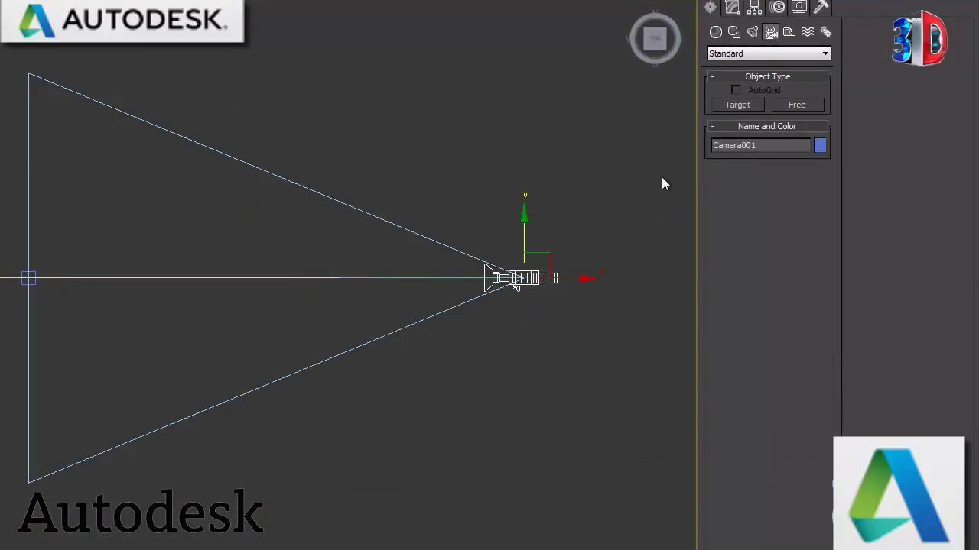
click(733, 11)
click(728, 293)
click(778, 358)
click(768, 371)
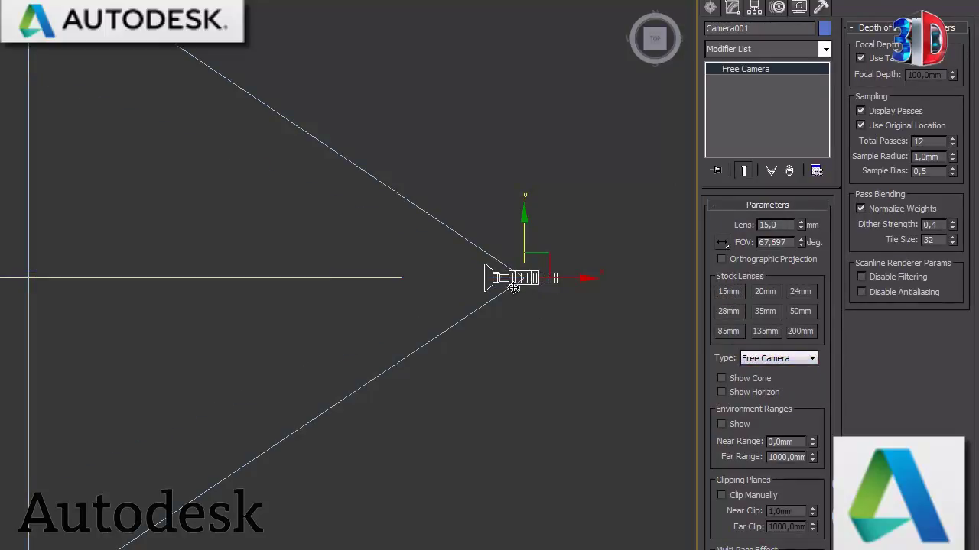
Assign a Path Constraint controller to Camera001's Position track in the Motion panel
click(778, 8)
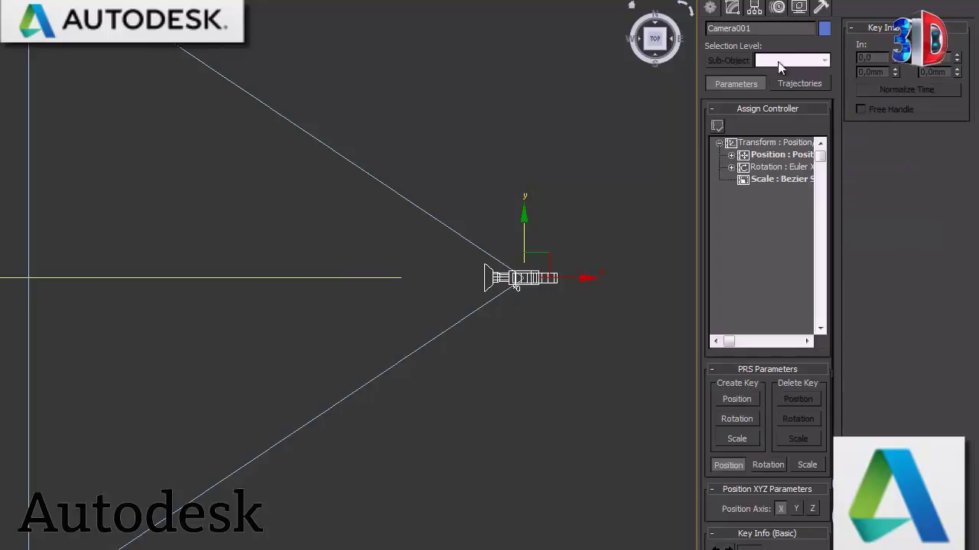
click(739, 154)
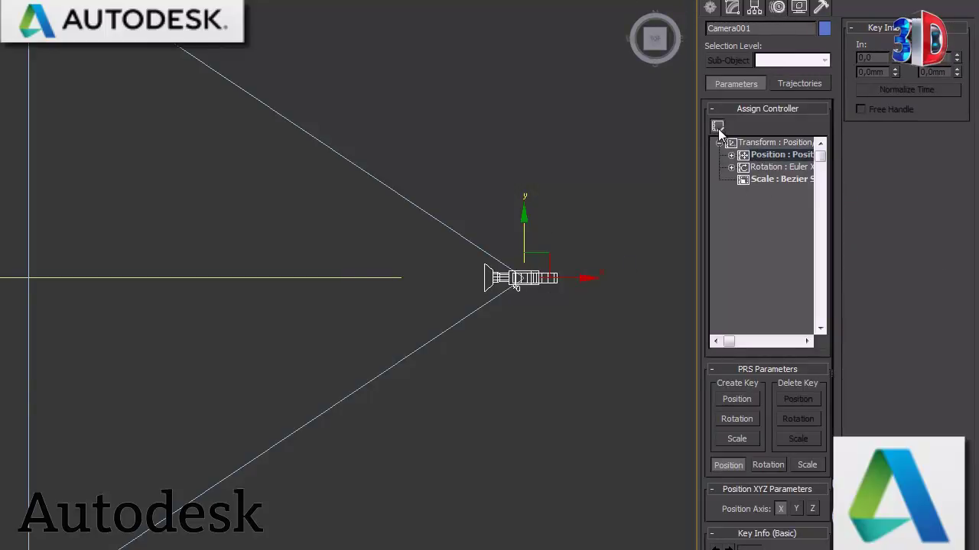
click(718, 128)
click(174, 247)
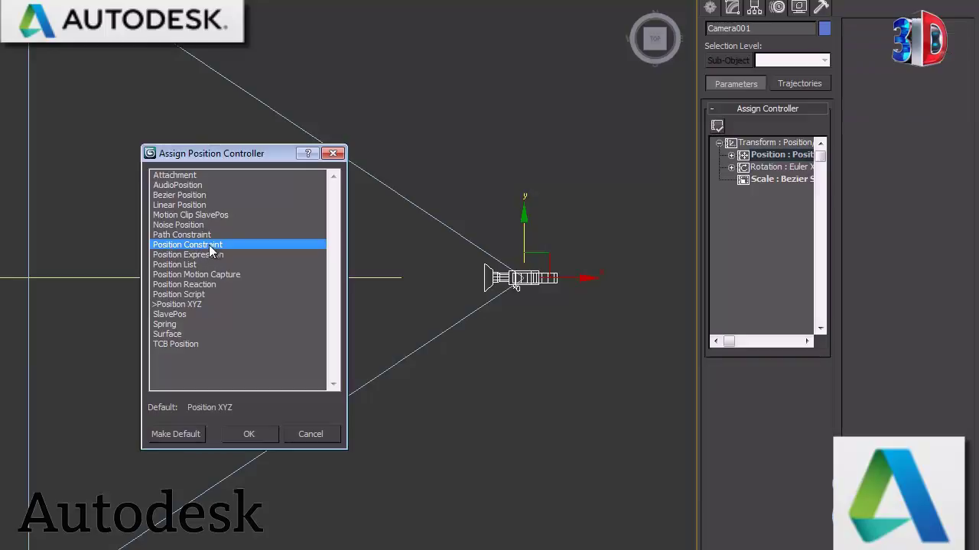
click(189, 235)
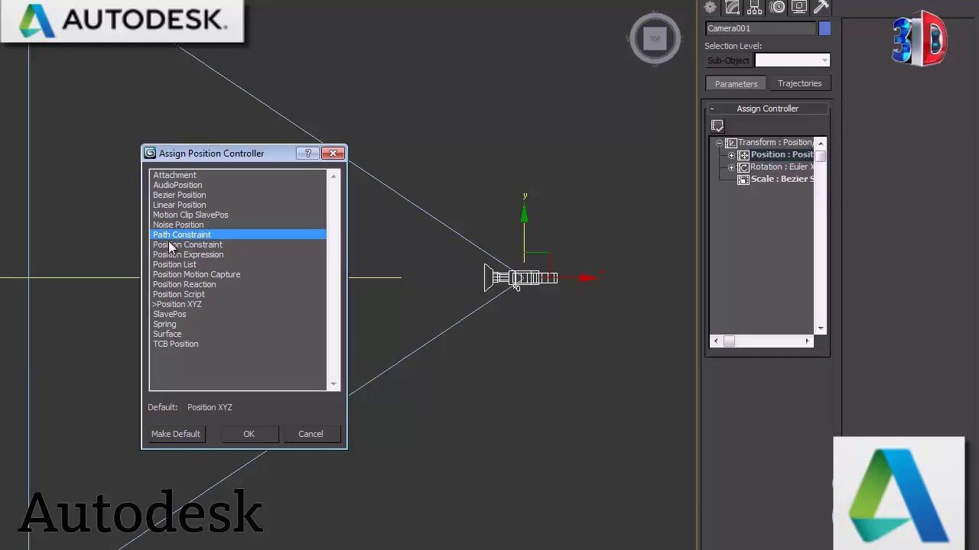
click(261, 432)
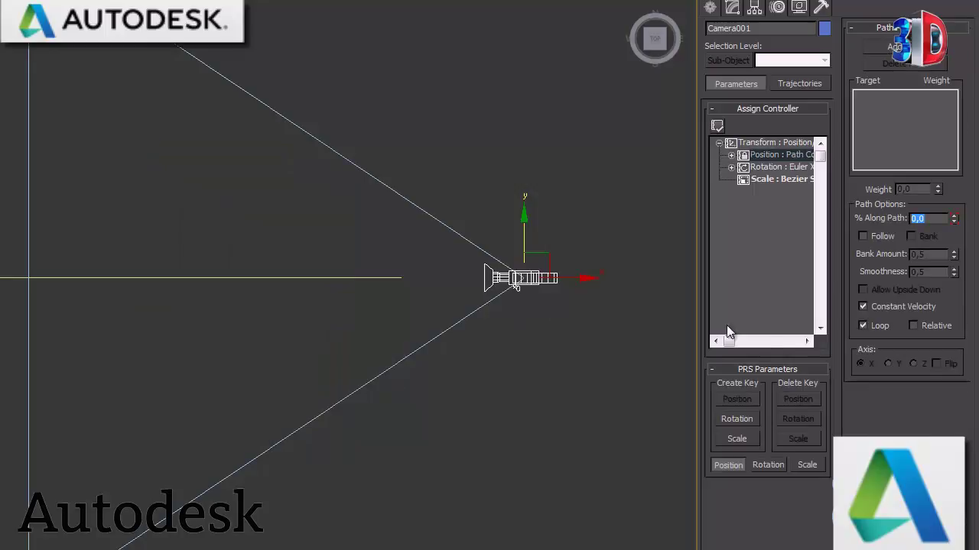
click(892, 48)
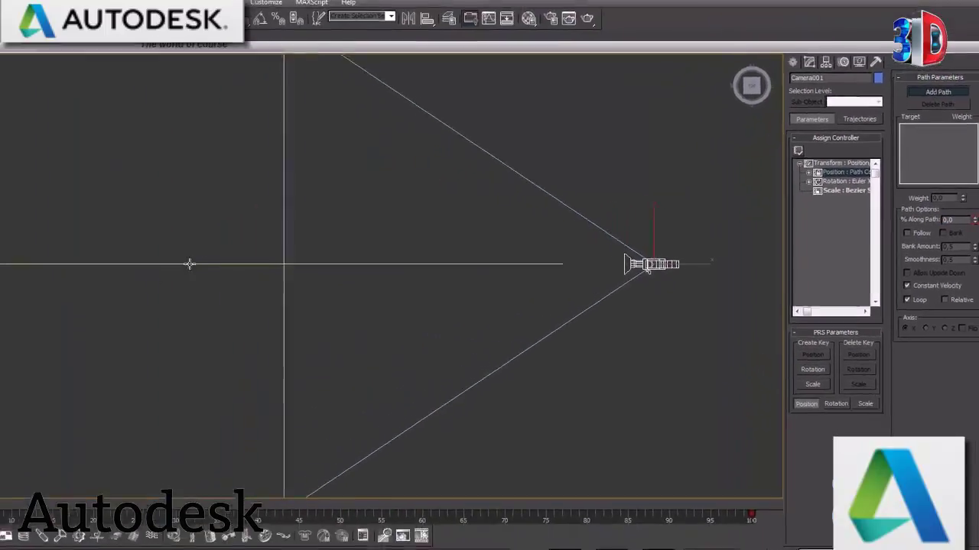
Pick Line001 as Camera001's path and maximize the Perspective view
click(189, 264)
right_click(501, 297)
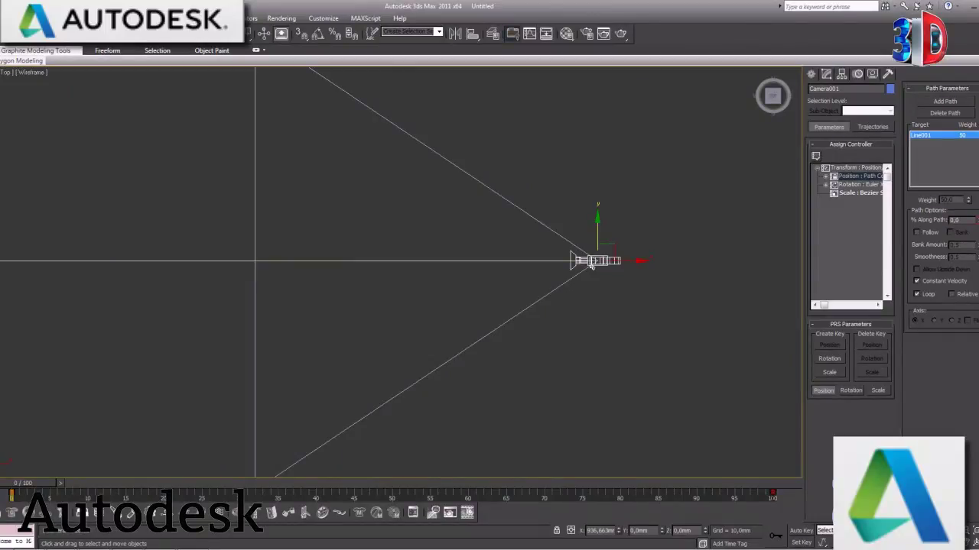
key(alt+w)
right_click(686, 364)
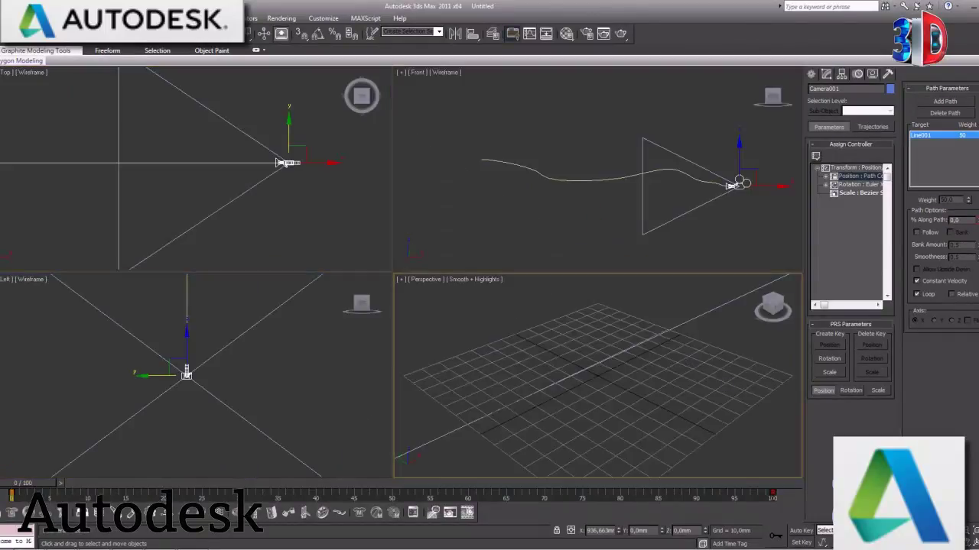
key(alt+w)
Zoom out and orbit to see the camera on its path, then enable Follow and Flip
key(alt+z)
drag(579, 229, 579, 284)
drag(532, 206, 542, 279)
mouse_move(461, 337)
alt+middle_down()
mouse_move(605, 256)
mouse_move(622, 316)
mouse_move(627, 302)
mouse_move(490, 318)
mouse_move(511, 332)
mouse_move(412, 326)
alt+middle_up()
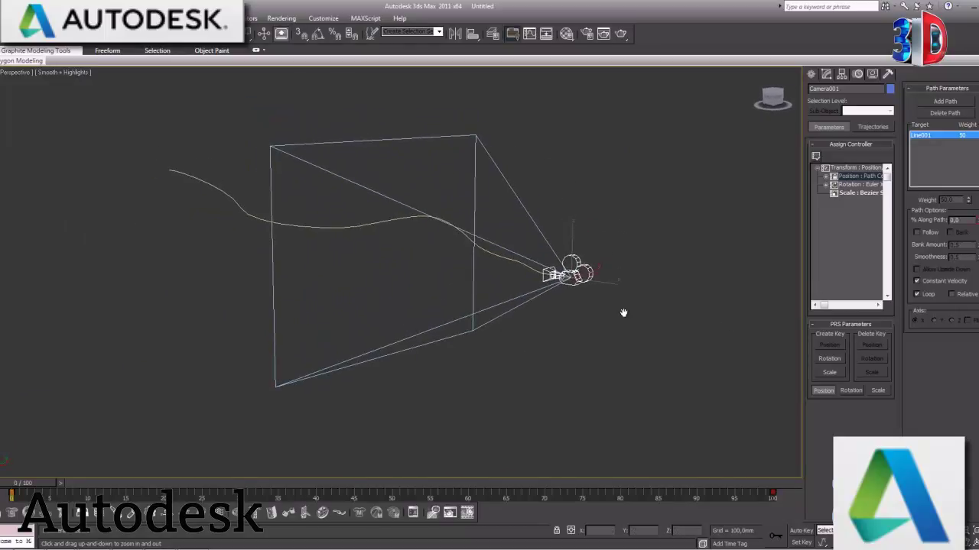
click(917, 230)
click(973, 322)
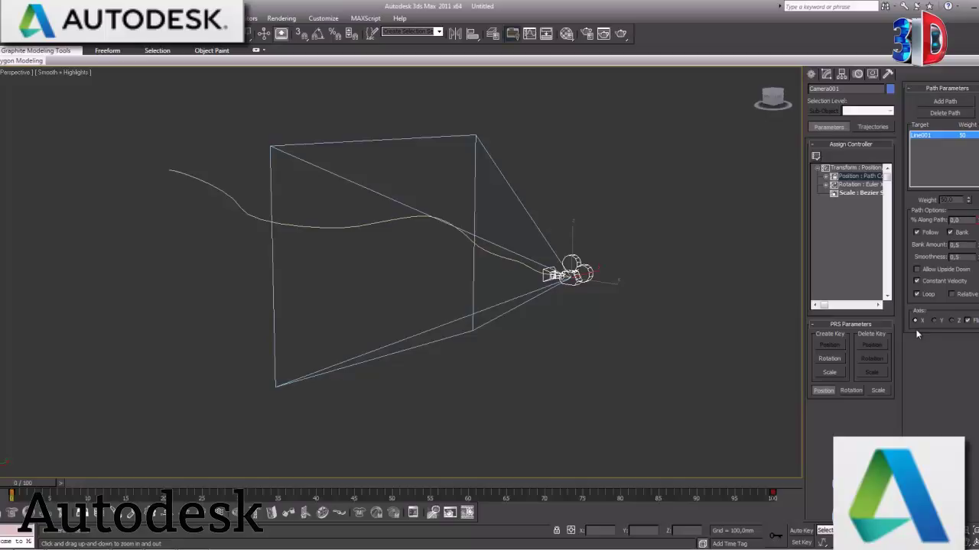
View through Camera001, then frame the curved path in Perspective and select Line001 for editing
key(c)
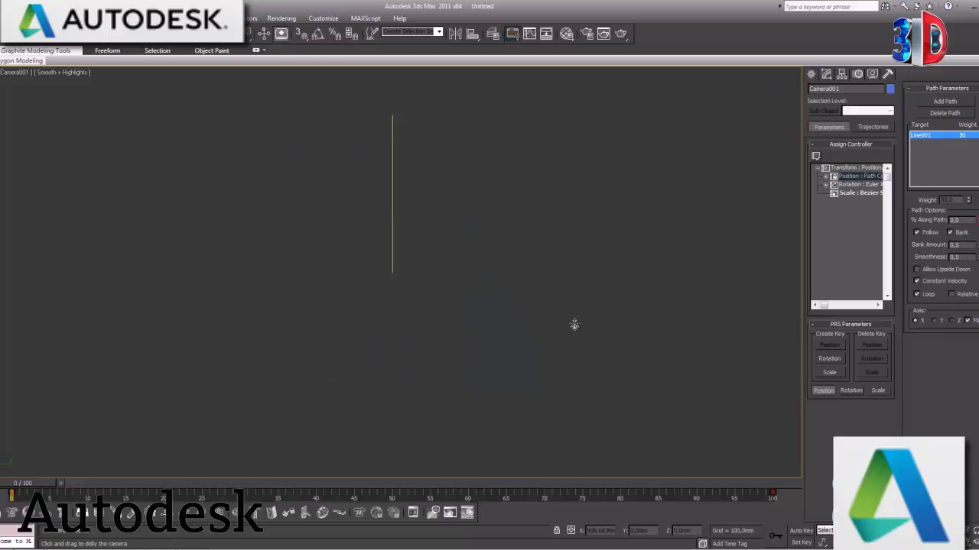
click(812, 73)
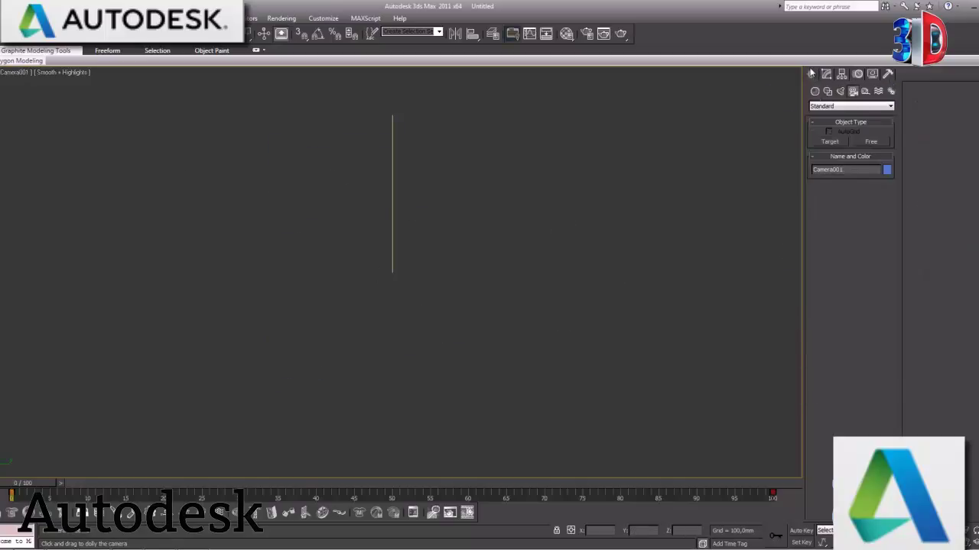
key(p)
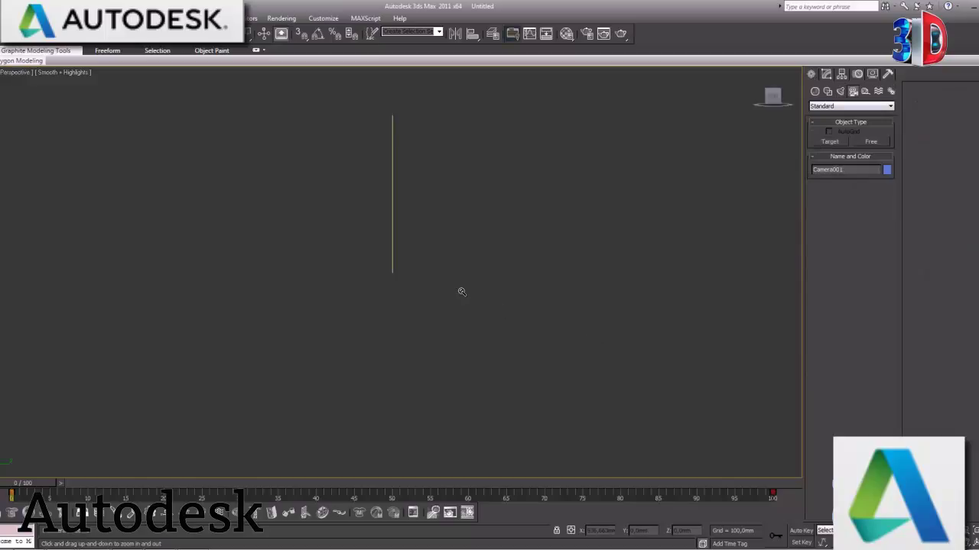
alt+middle_drag(422, 315, 409, 299)
mouse_move(415, 299)
mouse_down()
mouse_move(421, 355)
mouse_move(426, 334)
mouse_move(432, 342)
mouse_up()
right_click(454, 315)
click(504, 274)
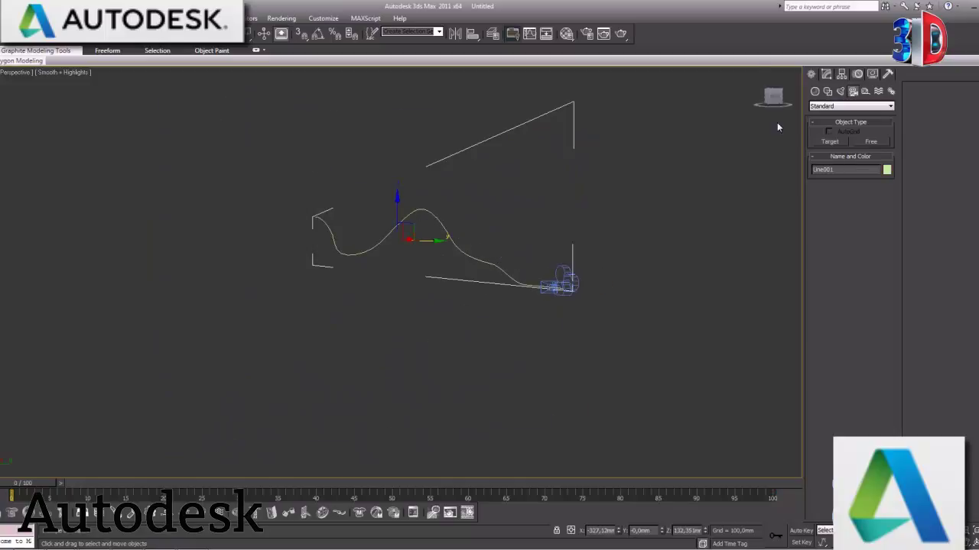
click(826, 74)
Render Line001 as a viewport tube with 60.25 mm thickness, shown in all four views
click(833, 221)
click(832, 229)
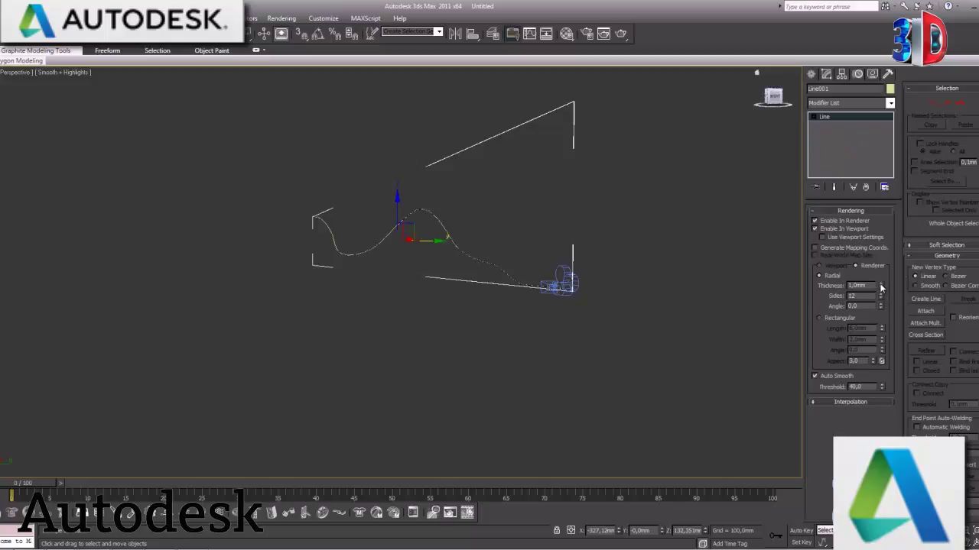
mouse_move(880, 285)
mouse_down()
mouse_move(880, 252)
mouse_move(813, 159)
mouse_up()
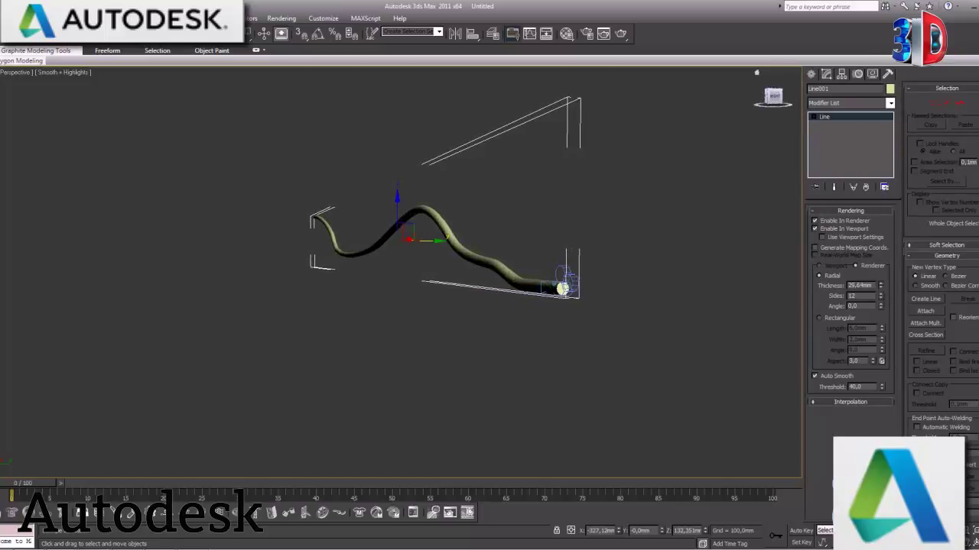
mouse_move(793, 107)
mouse_down()
mouse_move(920, 99)
mouse_move(920, 91)
mouse_up()
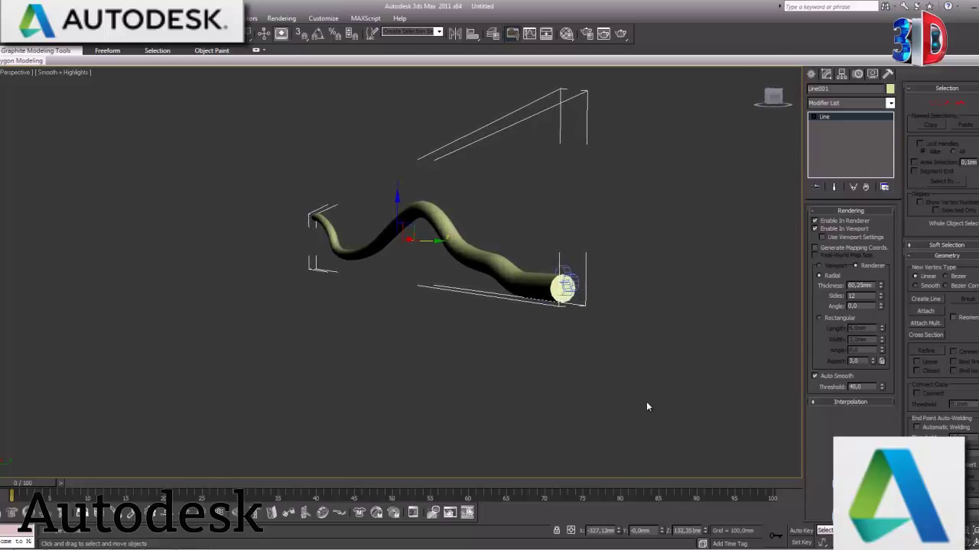
key(alt+w)
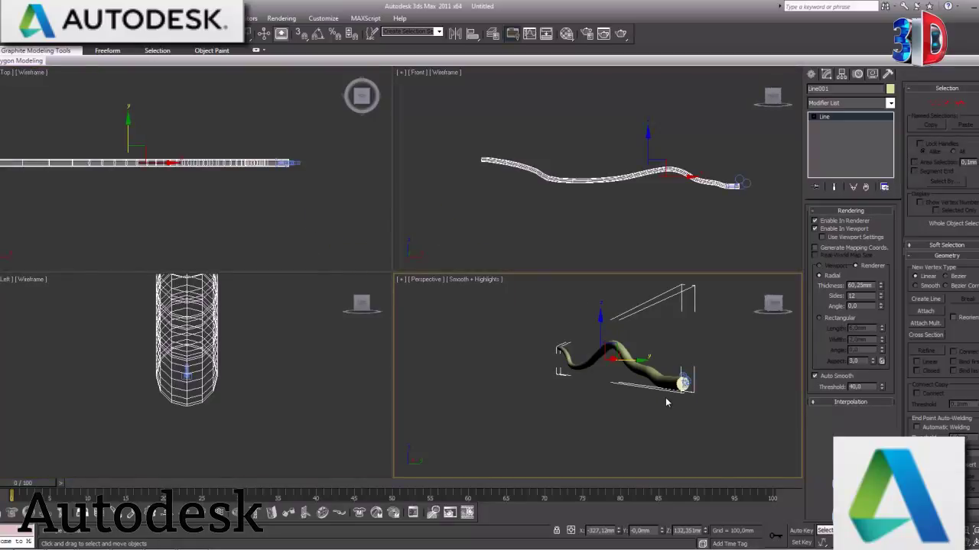
Show the maximized view through Camera001 with Edged Faces and Safe Frame
key(alt+w)
key(c)
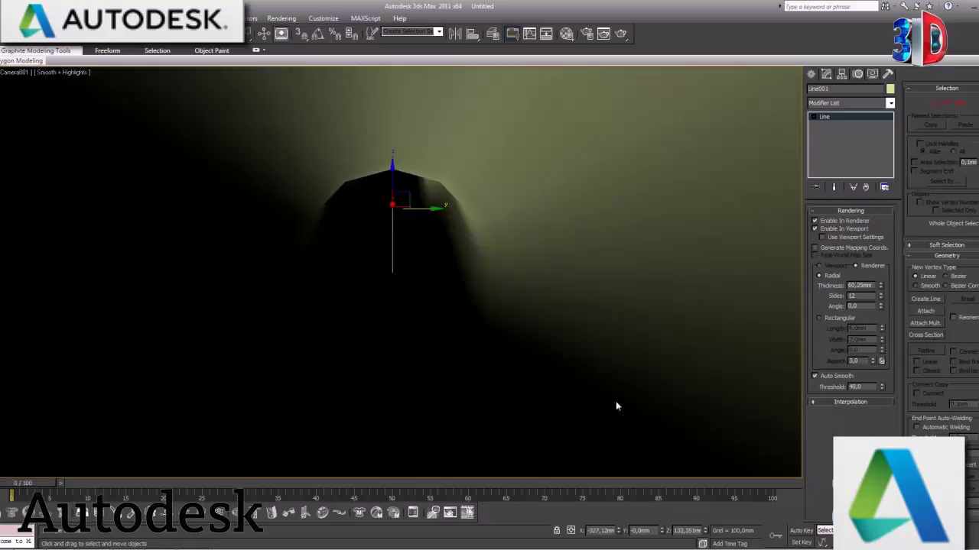
key(F4)
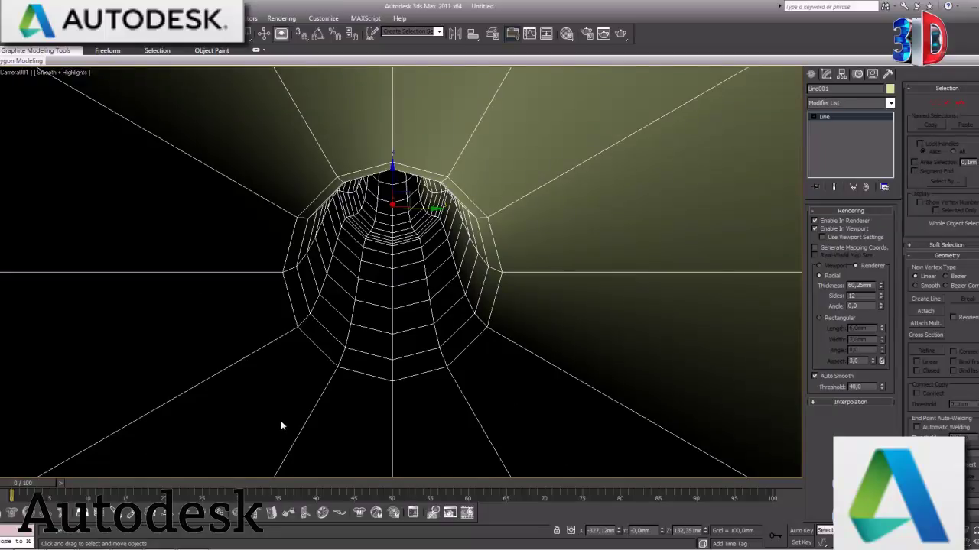
key(shift+f)
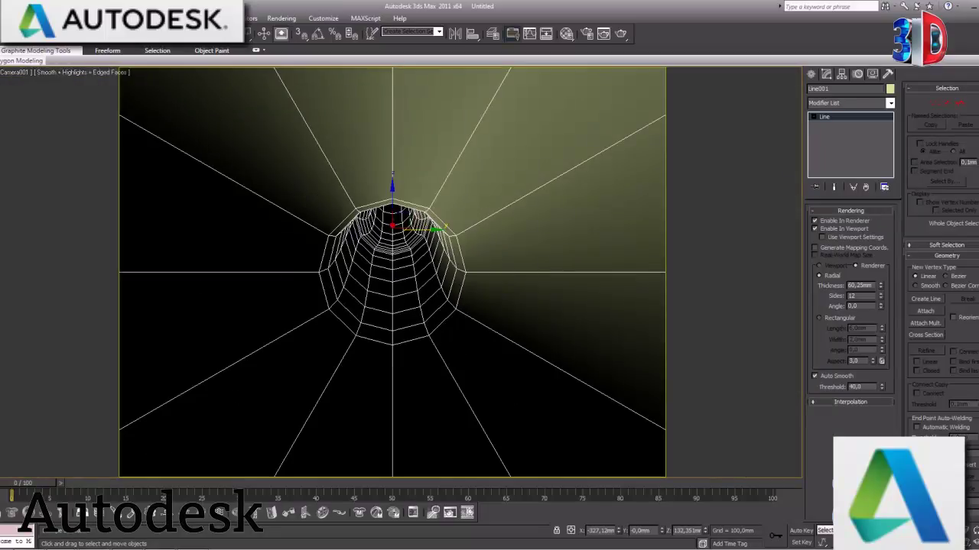
Scrub the camera along the tube to about frame 29, then return to frame 0
drag(25, 487, 90, 495)
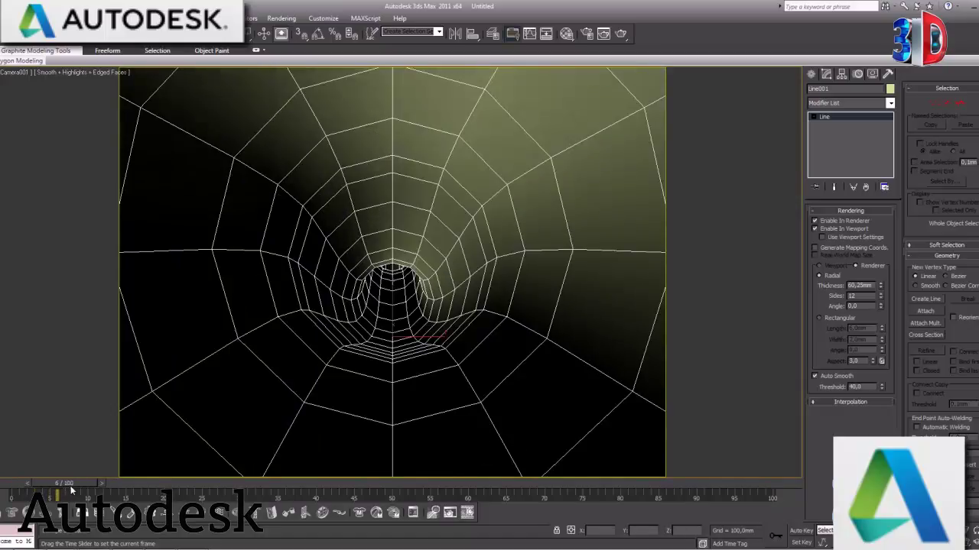
mouse_move(90, 496)
mouse_down()
mouse_move(612, 495)
mouse_move(666, 513)
mouse_move(764, 517)
mouse_up()
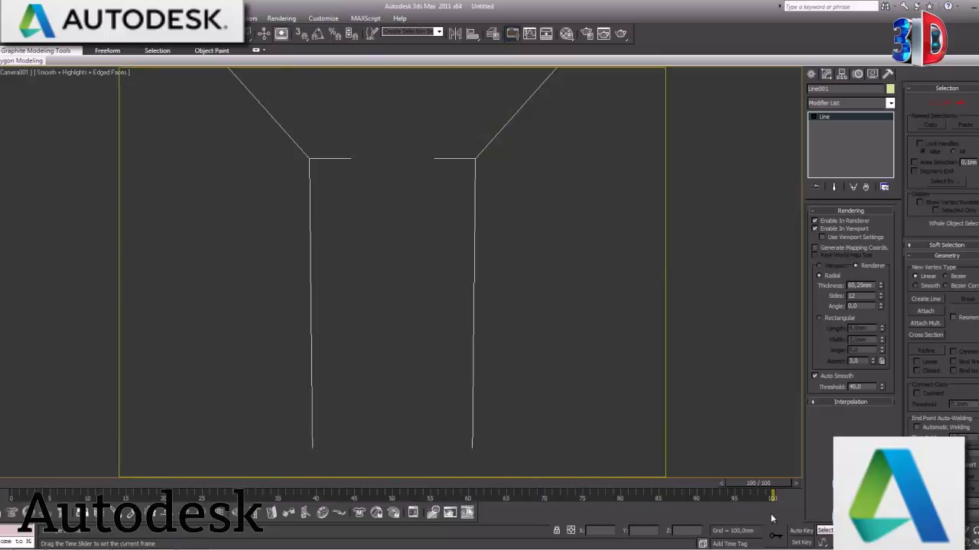
key(Home)
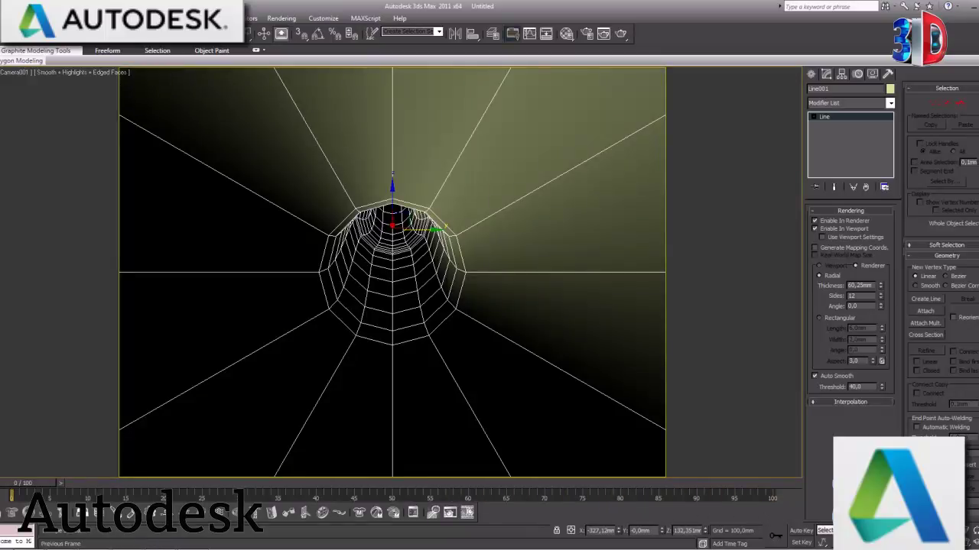
Set the Time Configuration playback speed to 4x and play the fly-through from frame 0
key(slash)
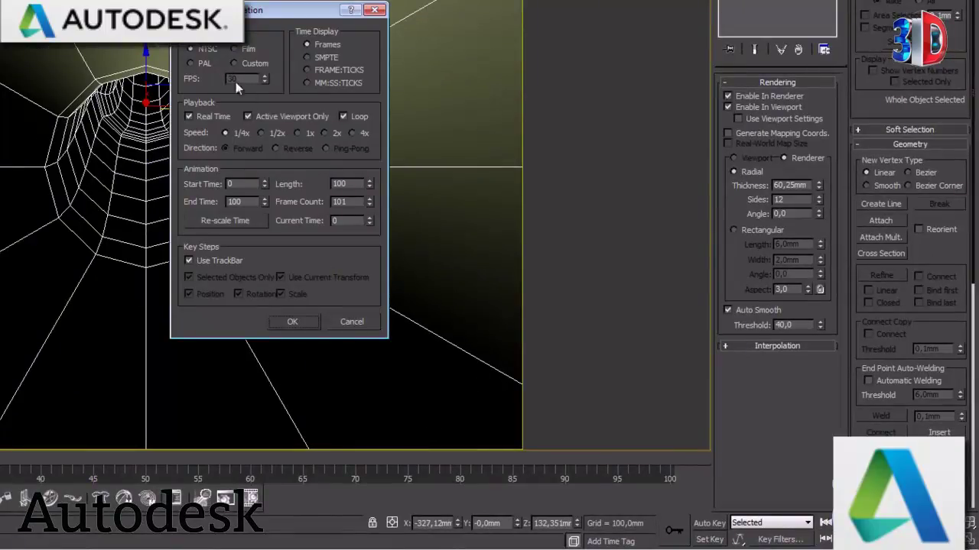
click(292, 322)
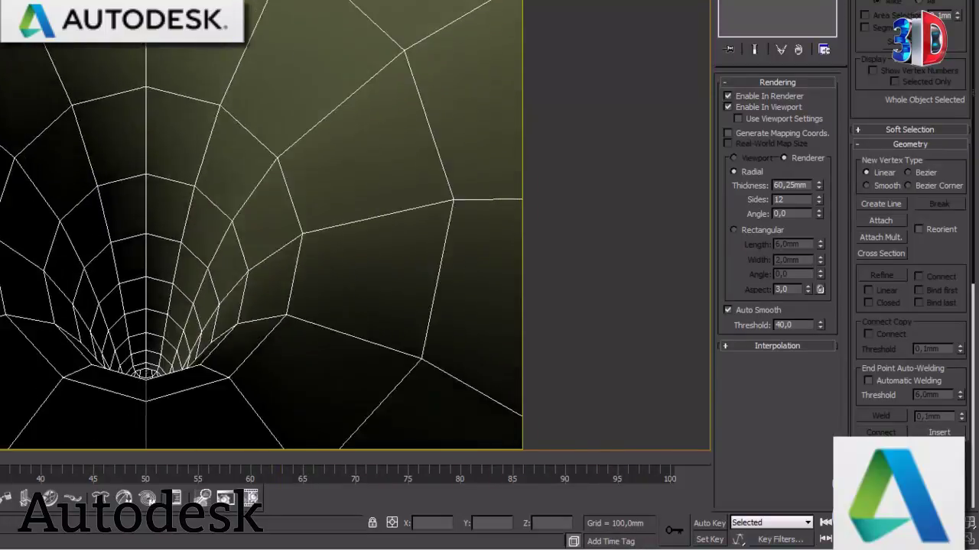
click(825, 523)
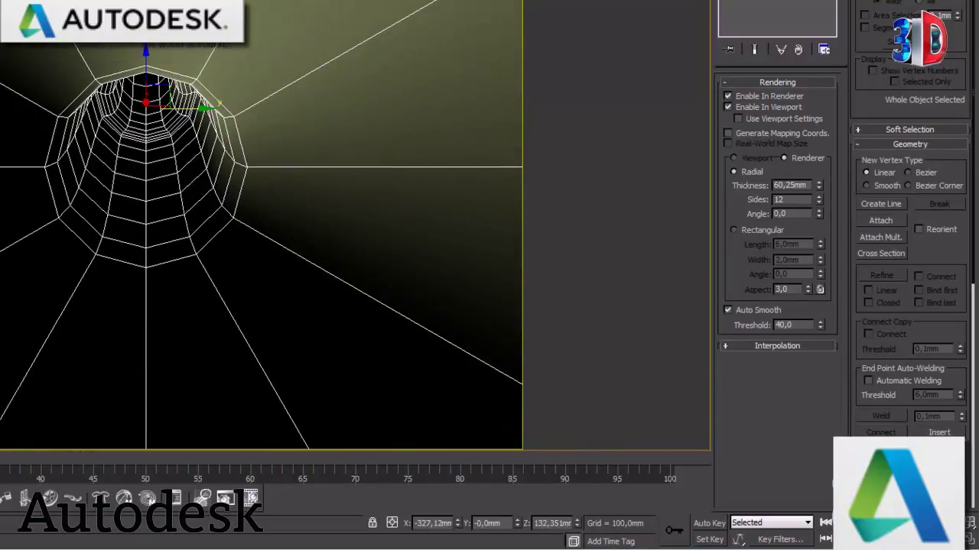
right_click(826, 523)
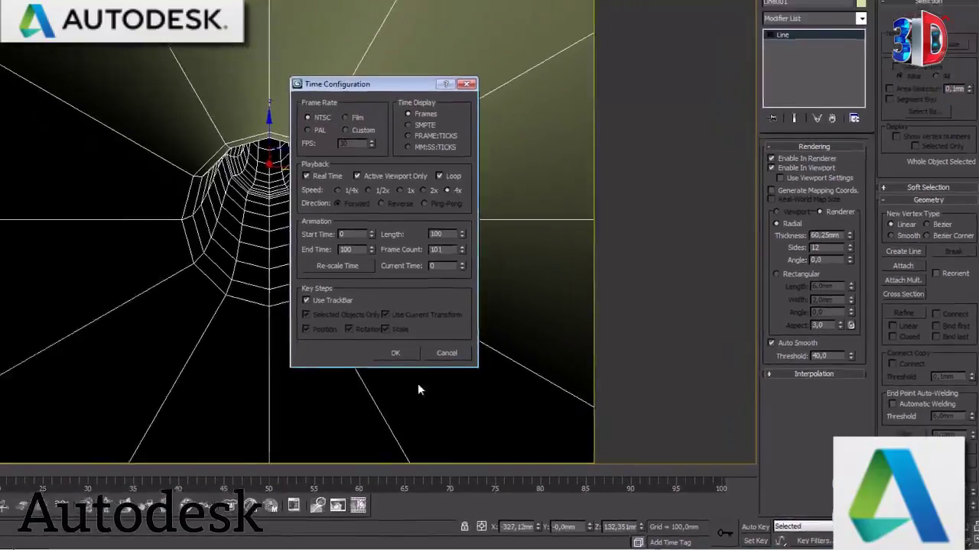
click(501, 386)
key(slash)
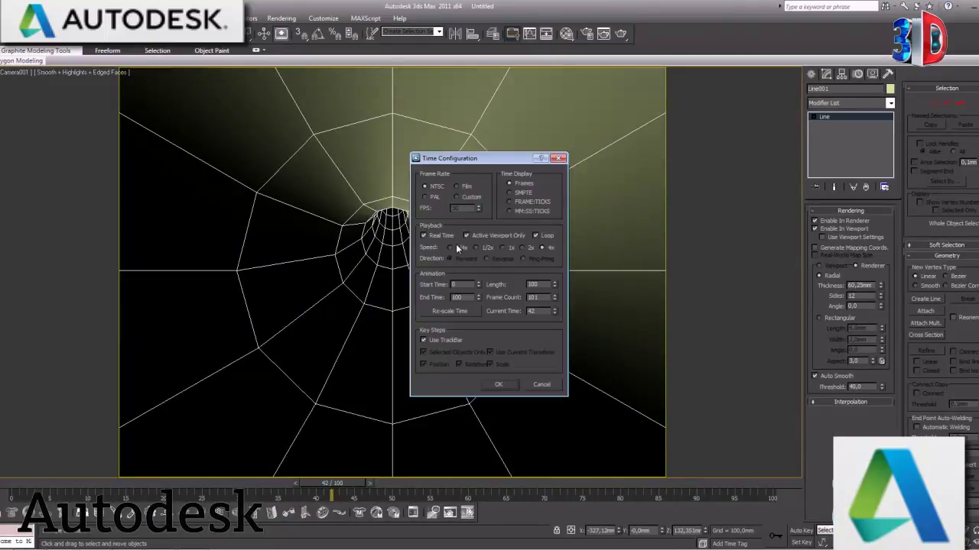
click(496, 383)
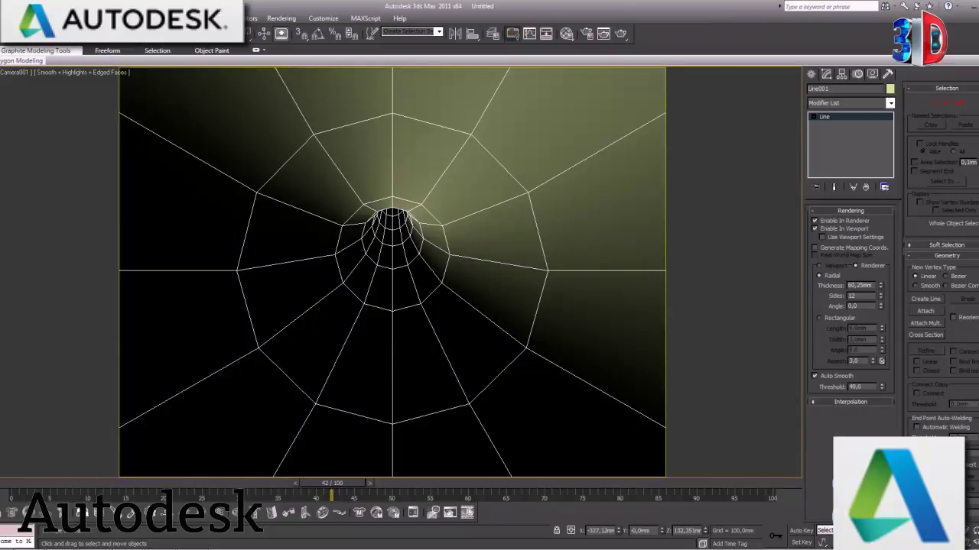
Stop the fly-through at frame 74 and switch the camera view to Flat + Edged Faces
key(/)
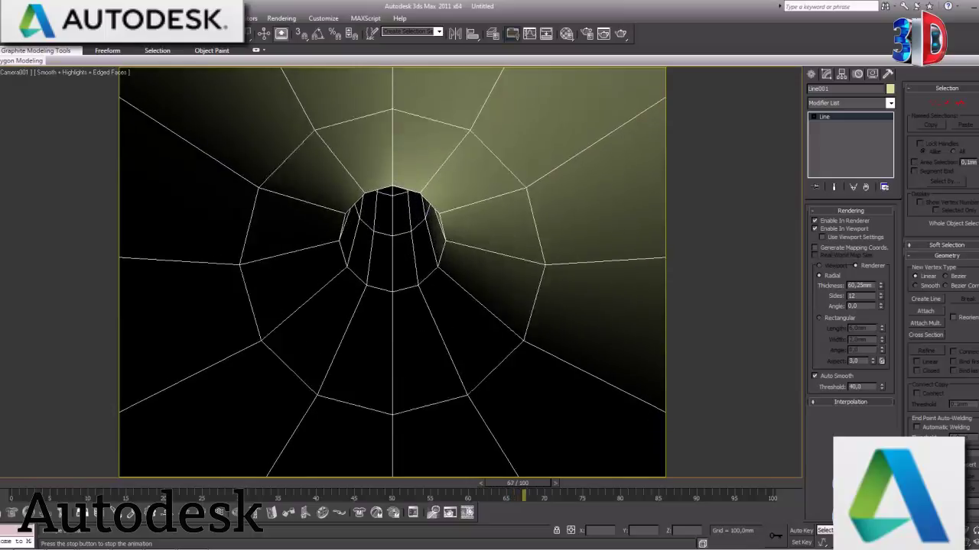
key(/)
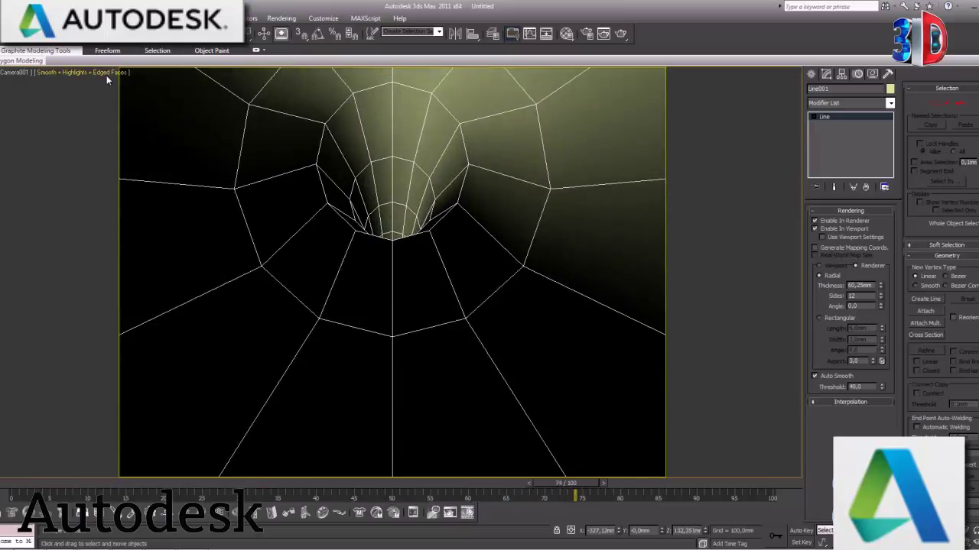
click(107, 74)
click(127, 120)
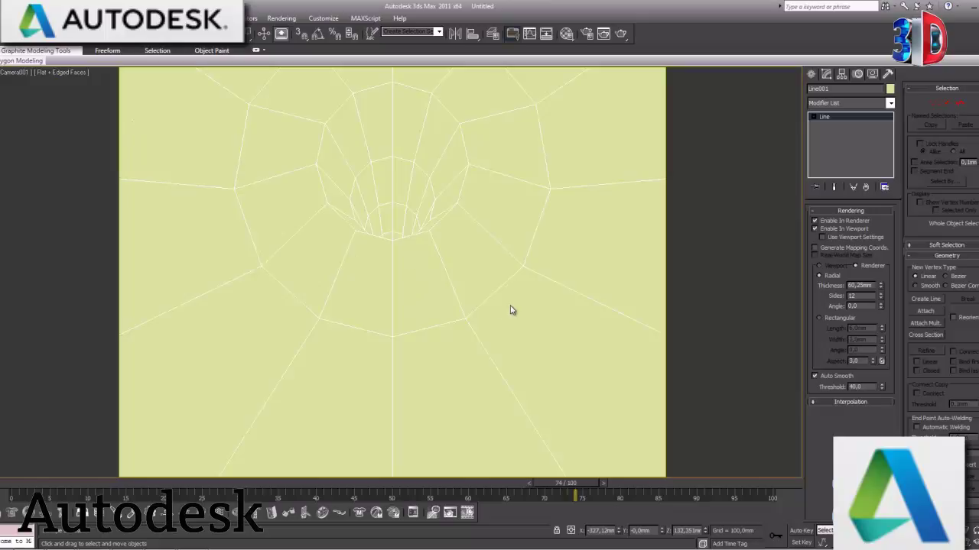
Load a Tiles map as Diffuse, assign the material to the tube, and show it in viewport
key(m)
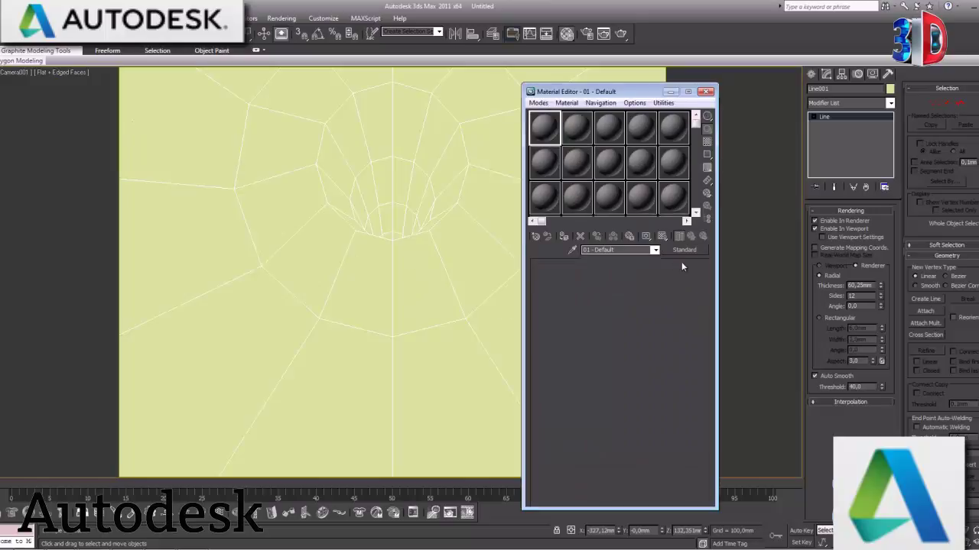
click(684, 251)
key(Escape)
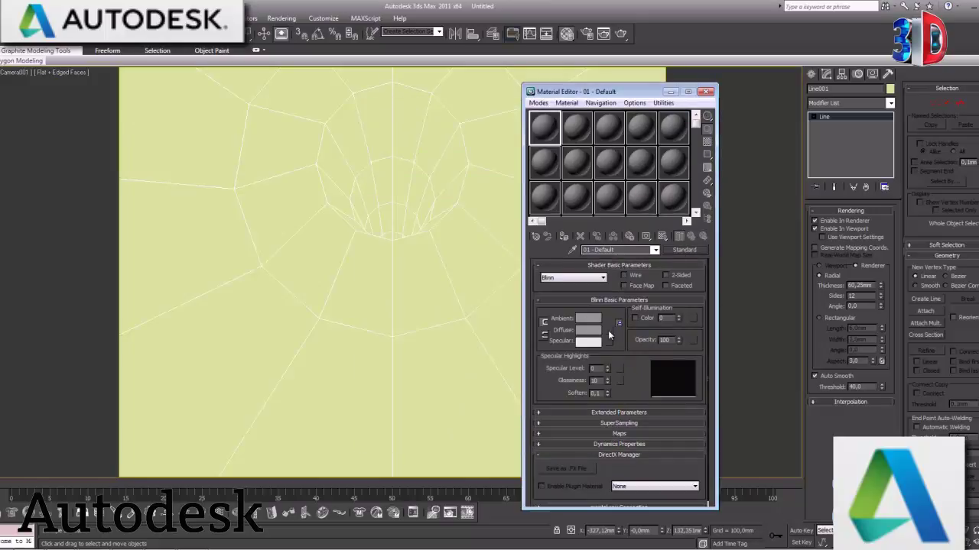
click(612, 330)
scroll(451, 322, down, 1)
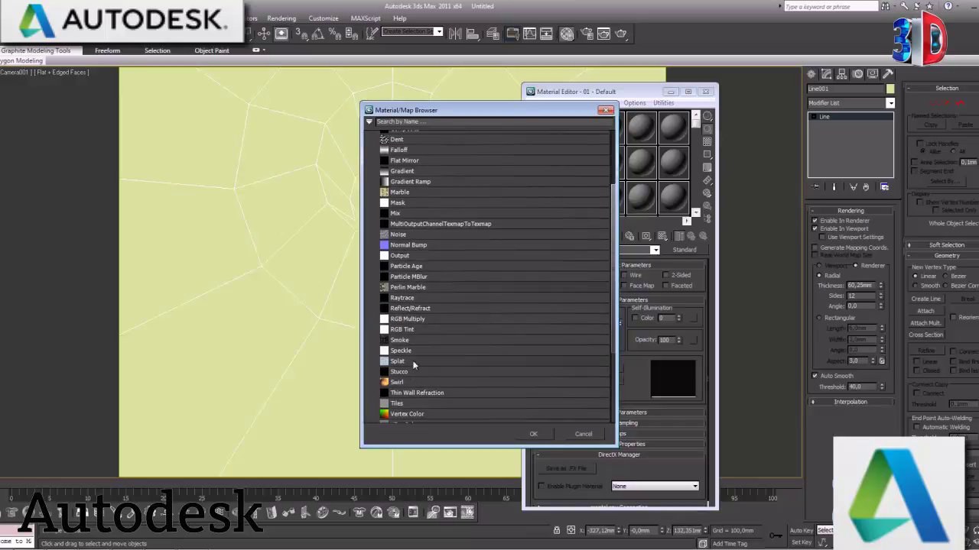
double_click(416, 402)
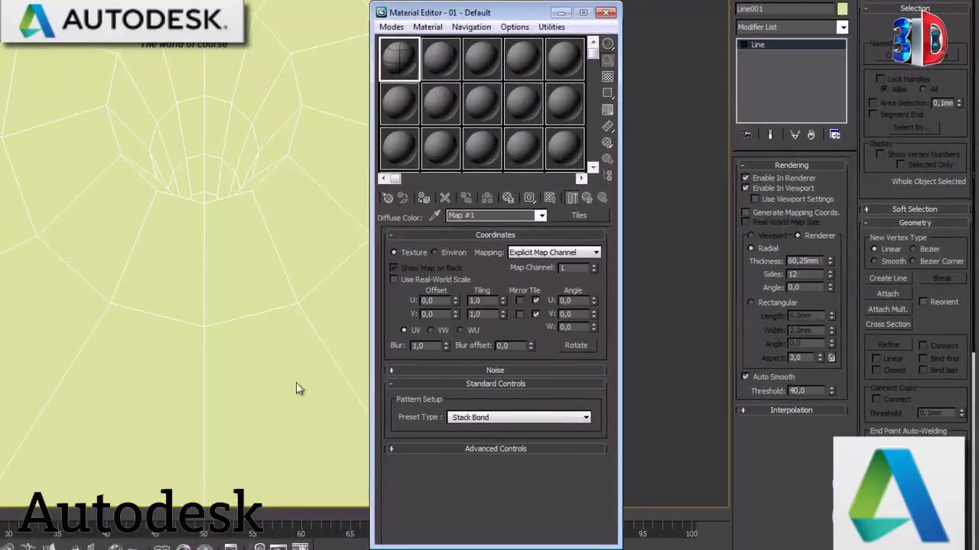
click(424, 199)
click(551, 199)
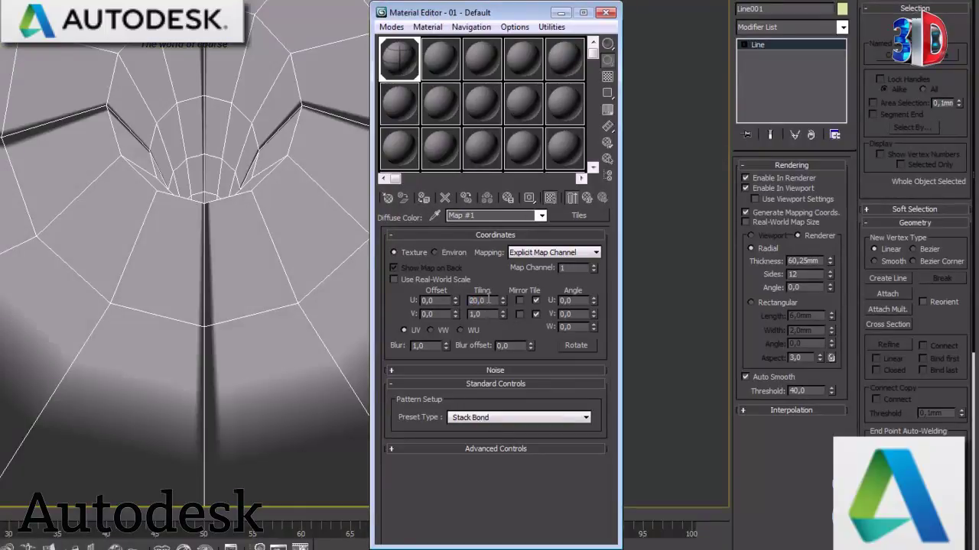
Set the Tiles map tiling to 10 on U and 60 on V
text(20)
key(Return)
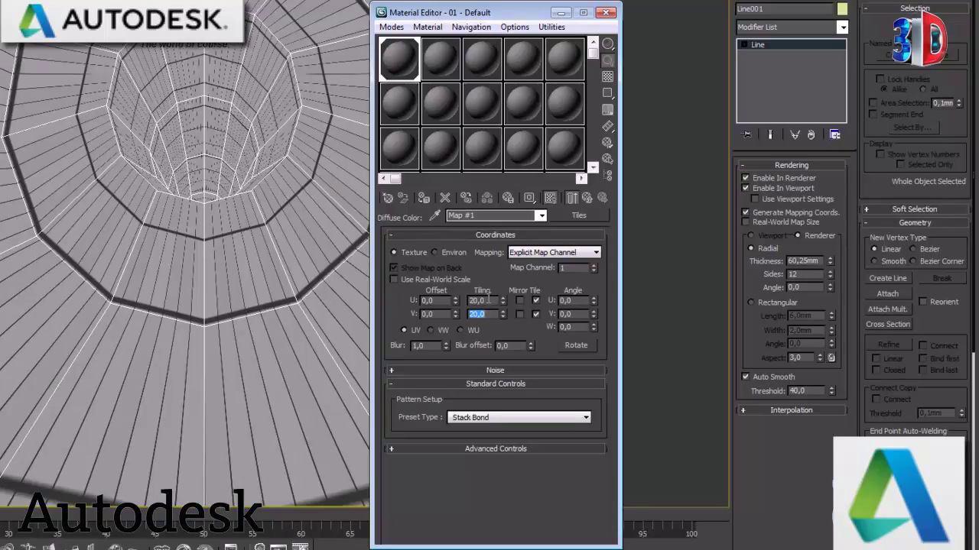
text(40)
key(Return)
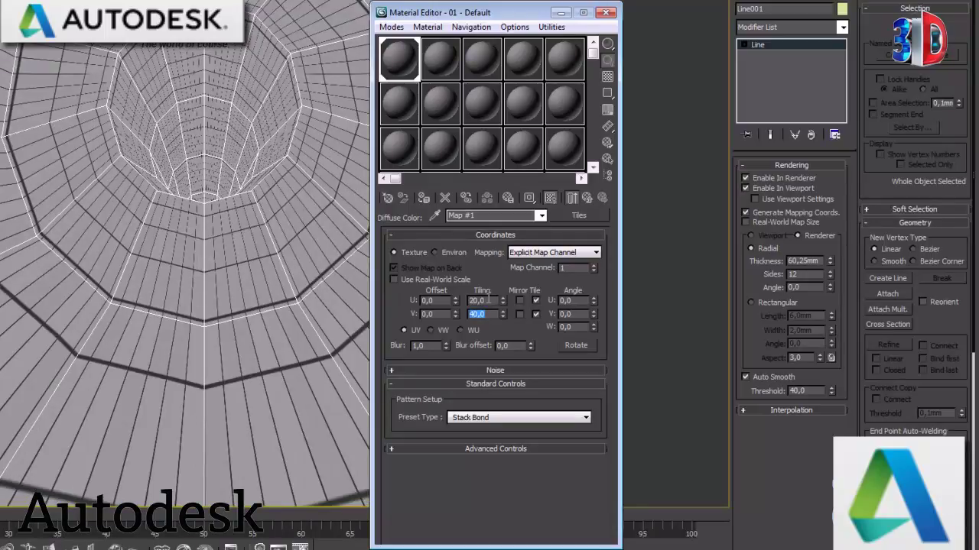
text(0)
key(Return)
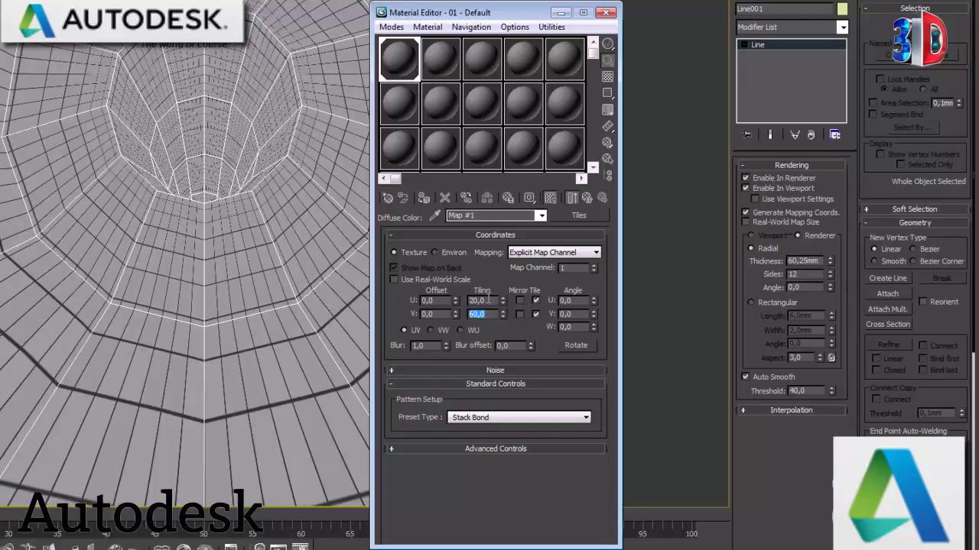
text(10)
key(Return)
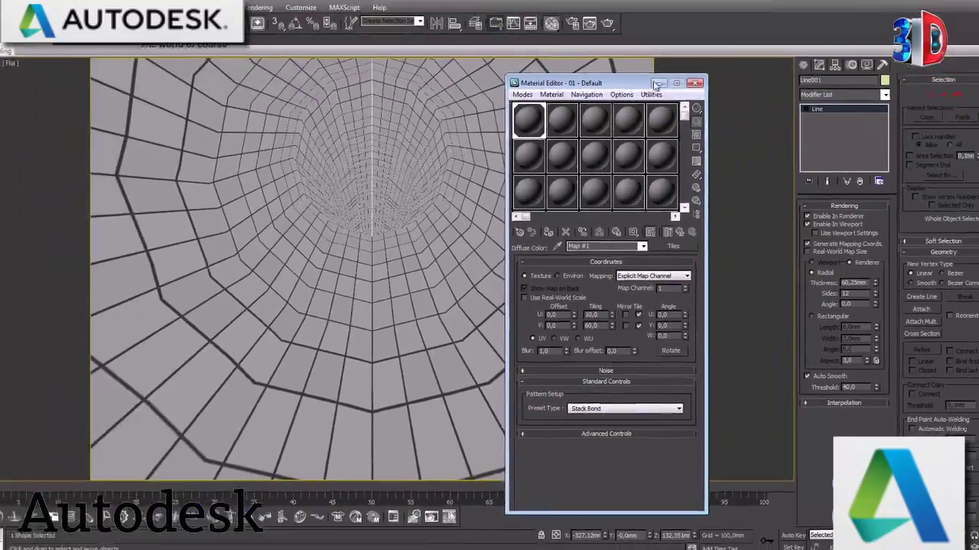
Play the tile-textured tunnel fly-through from frame 0 and stop it
click(670, 95)
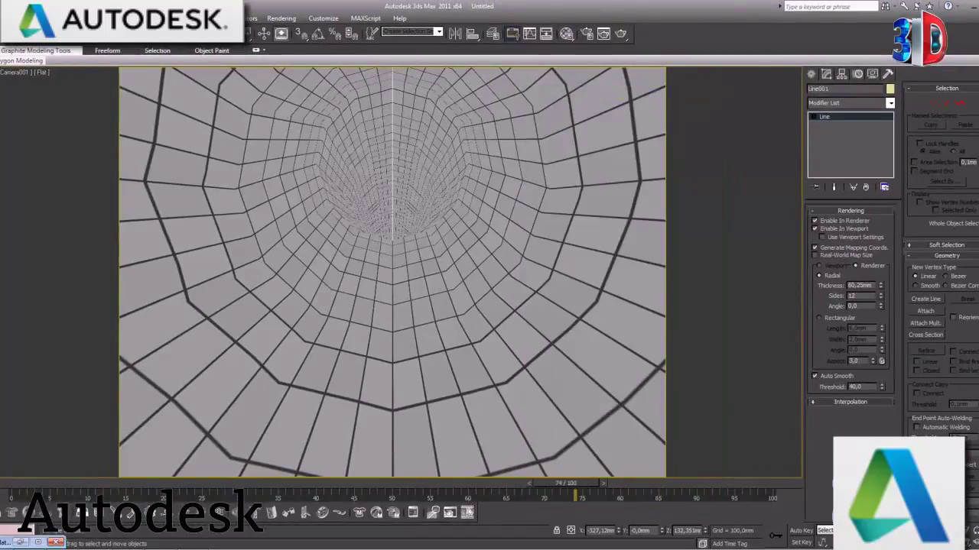
key(Home)
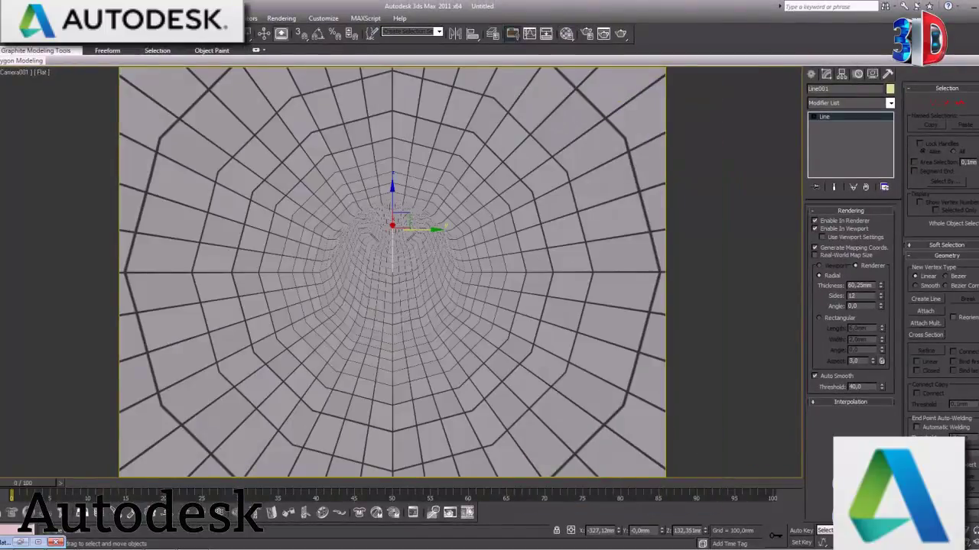
key(slash)
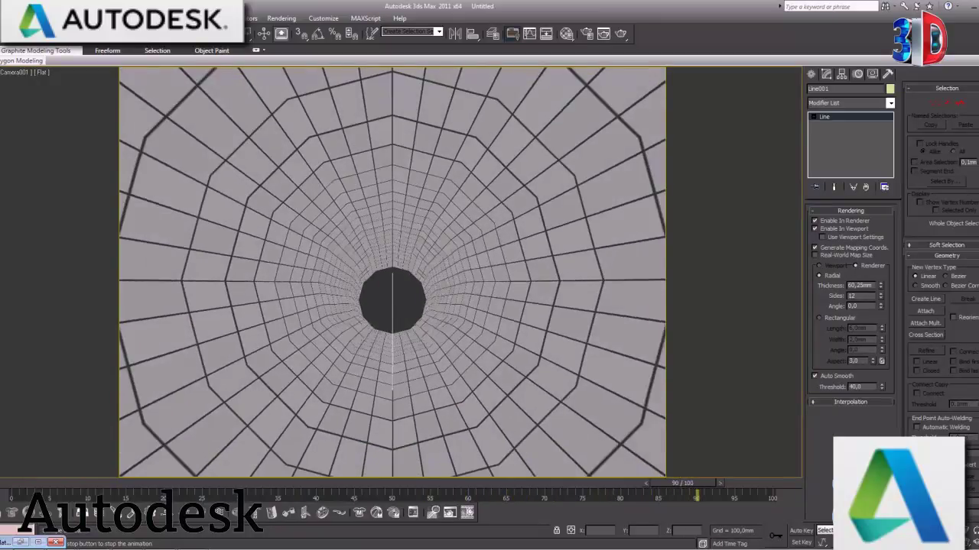
key(/)
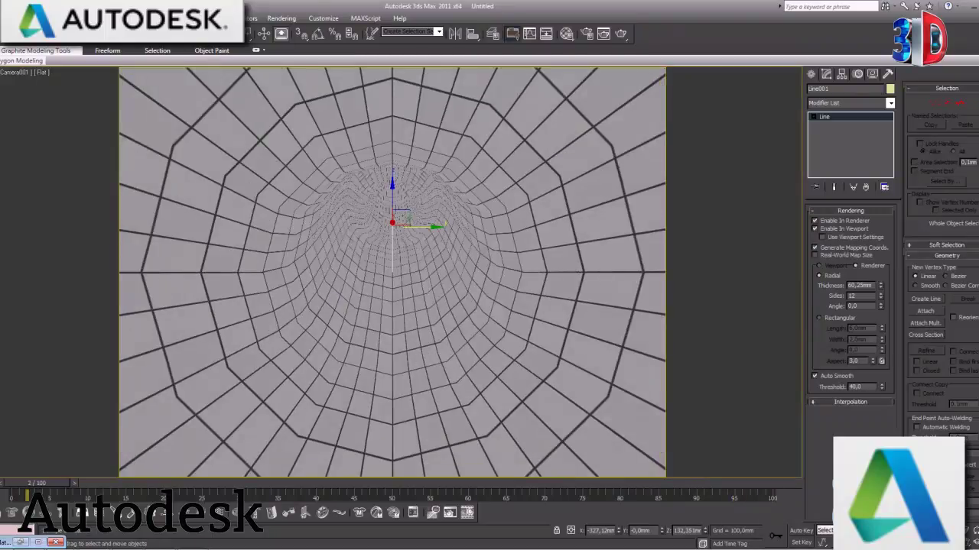
Deselect Line001, rewind to frame 0, and restore the four-view layout
click(726, 292)
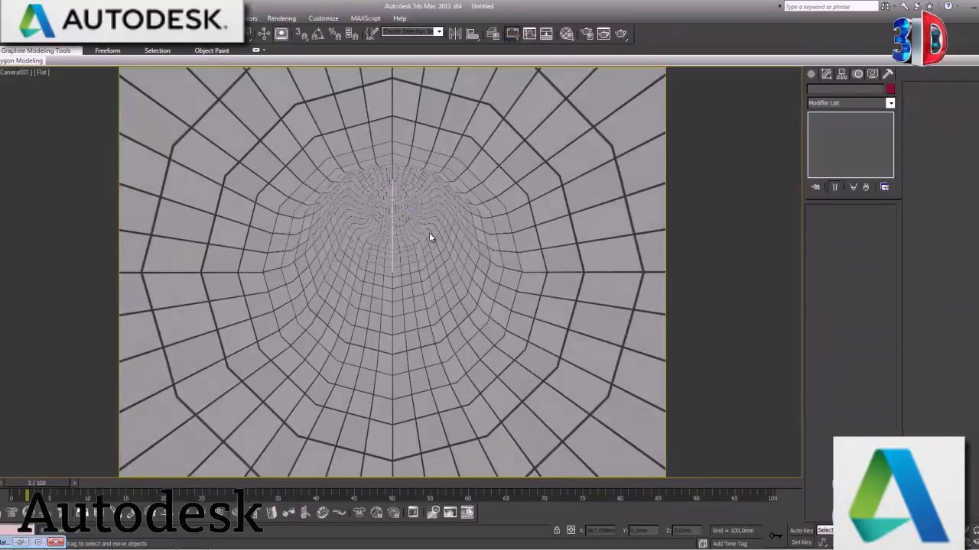
key(Home)
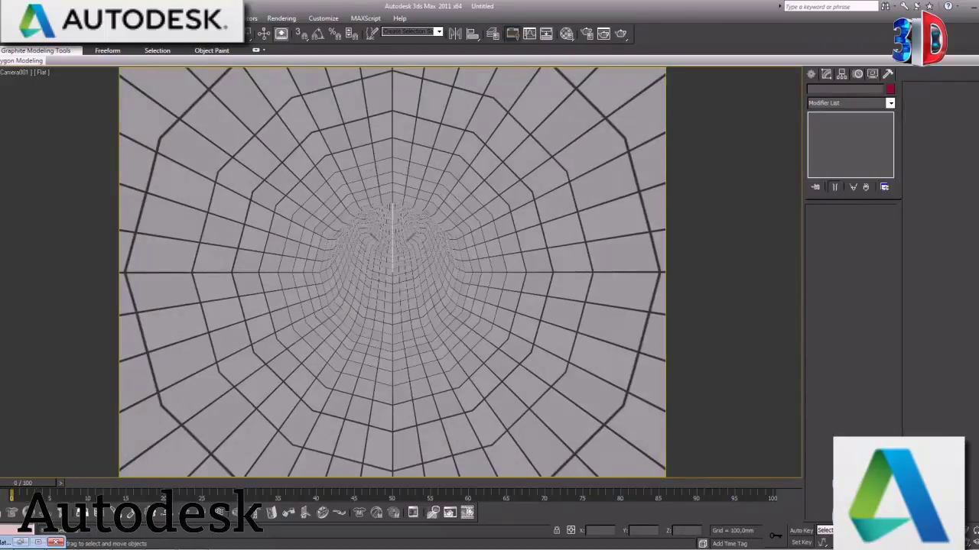
key(alt+w)
Maximize the Front view and frame the curving end of the tunnel
click(272, 198)
key(alt+w)
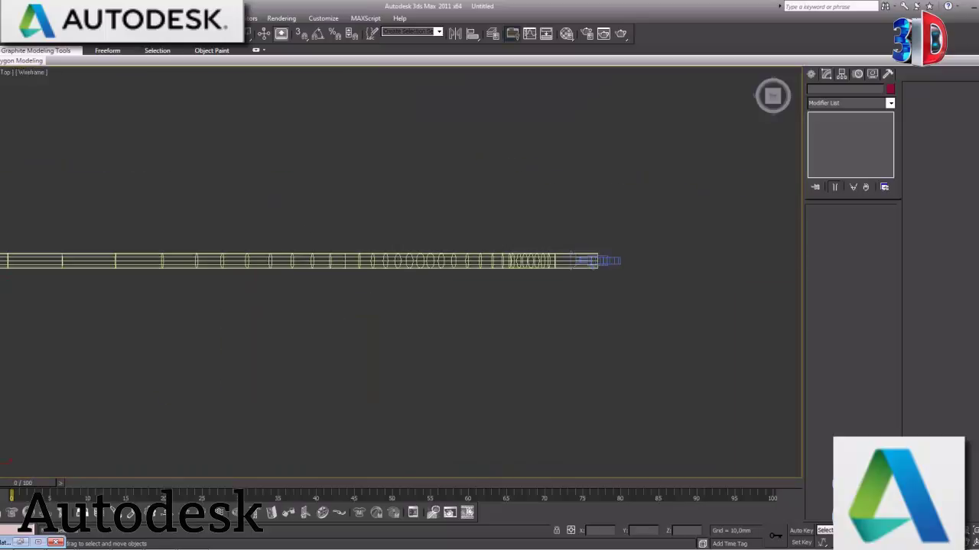
middle_drag(184, 299, 358, 321)
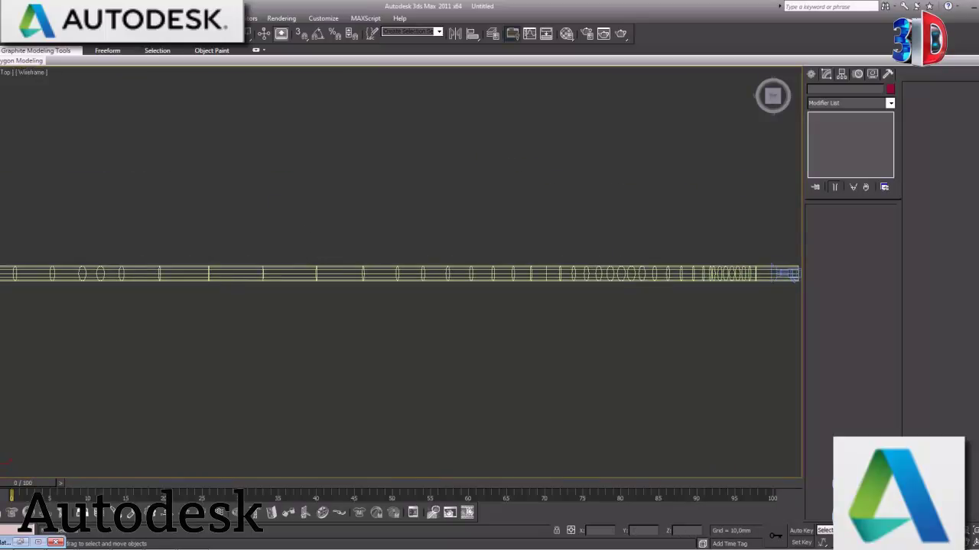
key(alt+w)
click(595, 223)
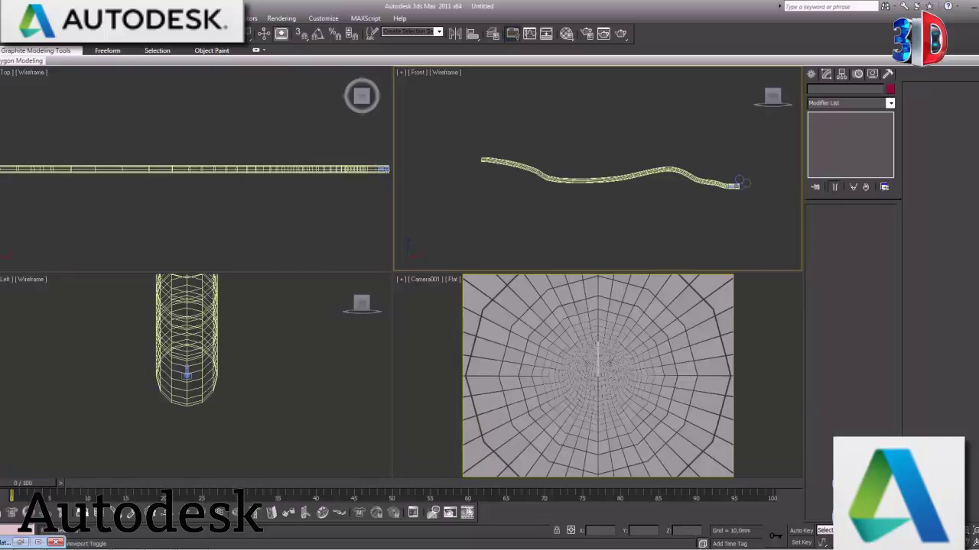
key(alt+w)
middle_drag(452, 311, 400, 255)
scroll(400, 255, up, 5)
mouse_move(533, 291)
middle_down()
mouse_move(591, 254)
mouse_move(553, 304)
mouse_move(589, 321)
middle_up()
Create a small sphere of about 2.911 mm radius inside the tunnel
click(811, 74)
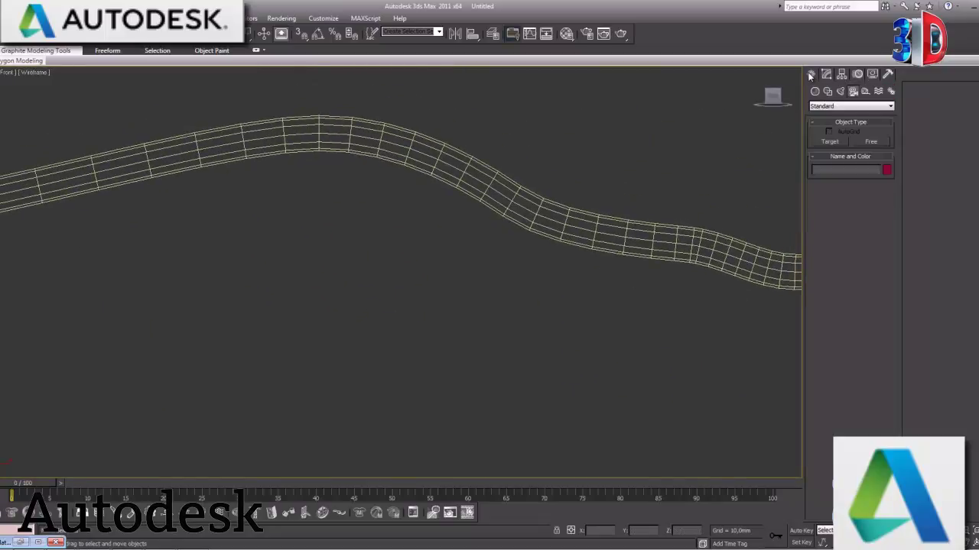
click(815, 91)
click(830, 153)
scroll(362, 153, up, 4)
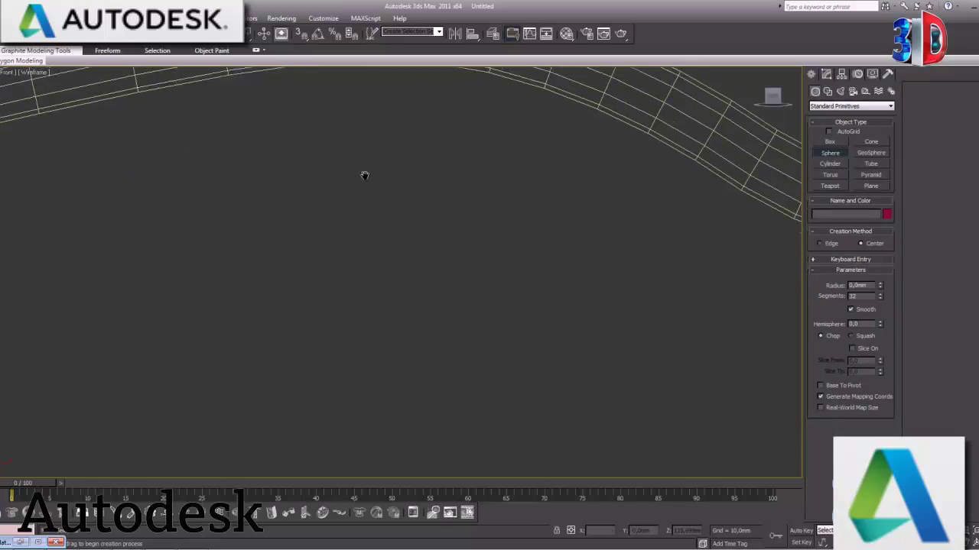
scroll(363, 175, down, 2)
drag(345, 192, 350, 191)
Draw a tiny flat box, Box001, near the tunnel
middle_drag(541, 263, 345, 204)
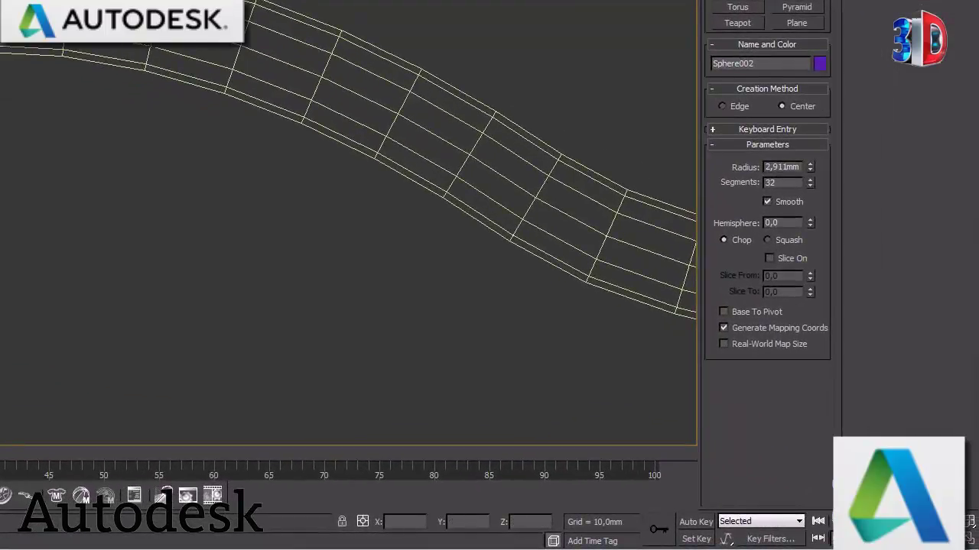
drag(297, 48, 305, 59)
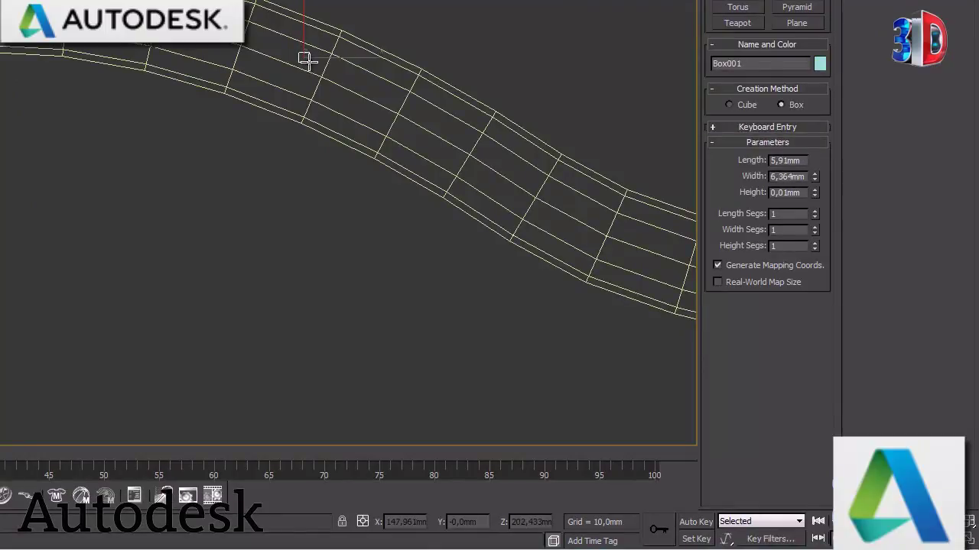
click(310, 54)
right_click(492, 222)
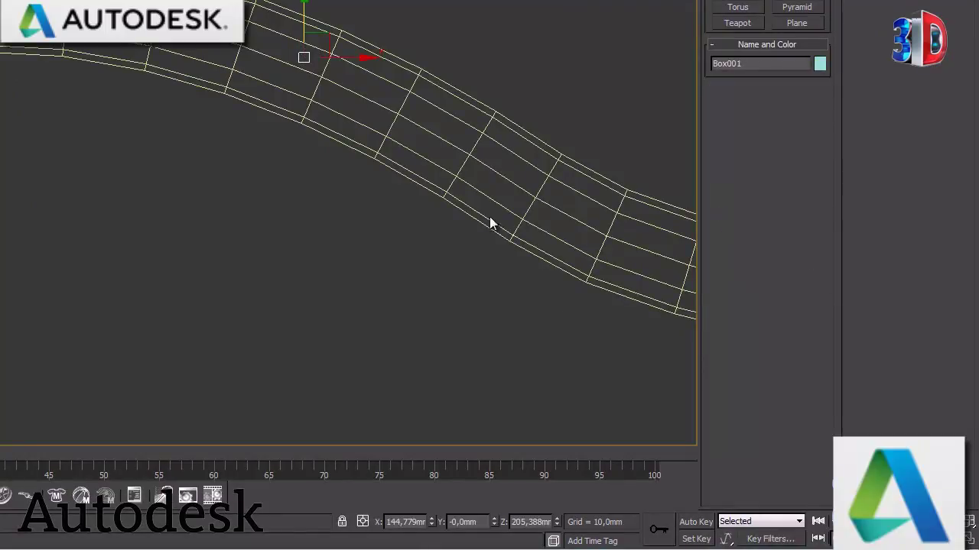
Restore the four views and maximize the Camera001 view
click(971, 539)
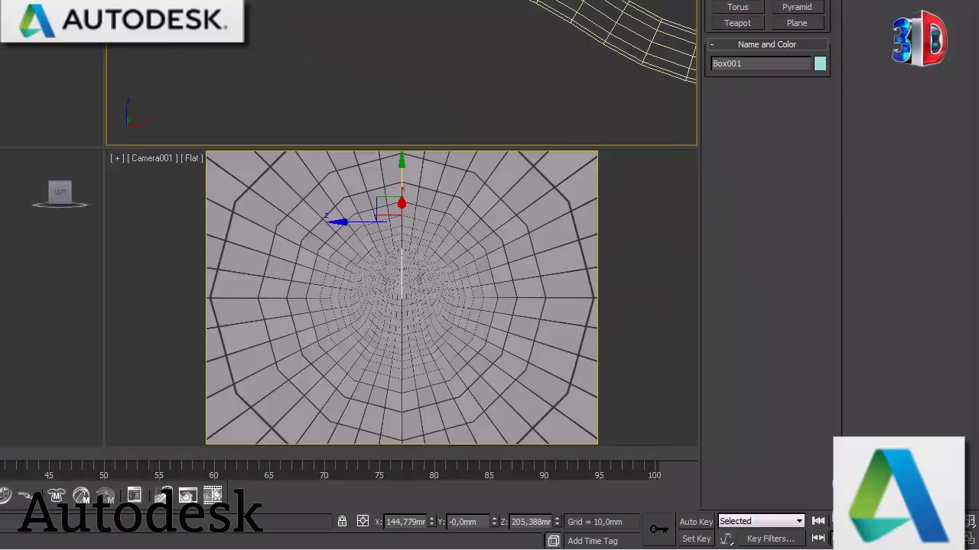
right_click(54, 92)
right_click(452, 274)
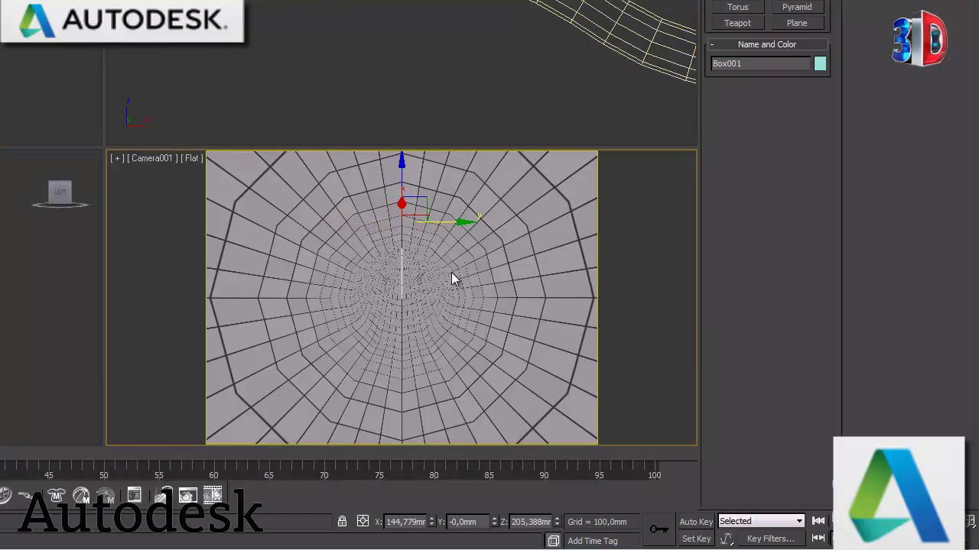
key(alt+w)
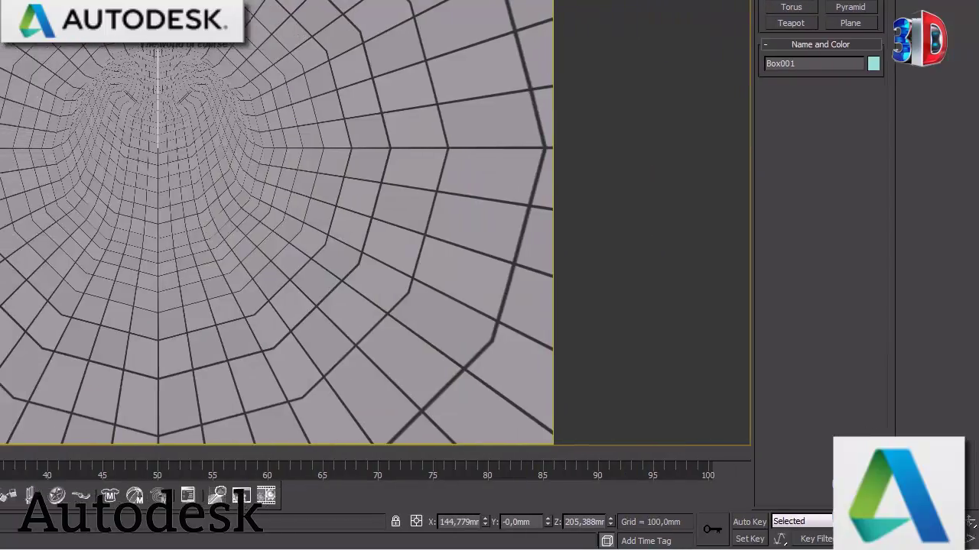
Scrub the camera animation forward to frame 13 through the tunnel
mouse_move(53, 454)
mouse_down()
mouse_move(363, 488)
mouse_move(423, 483)
mouse_move(375, 493)
mouse_move(546, 468)
mouse_move(125, 470)
mouse_move(82, 456)
mouse_up()
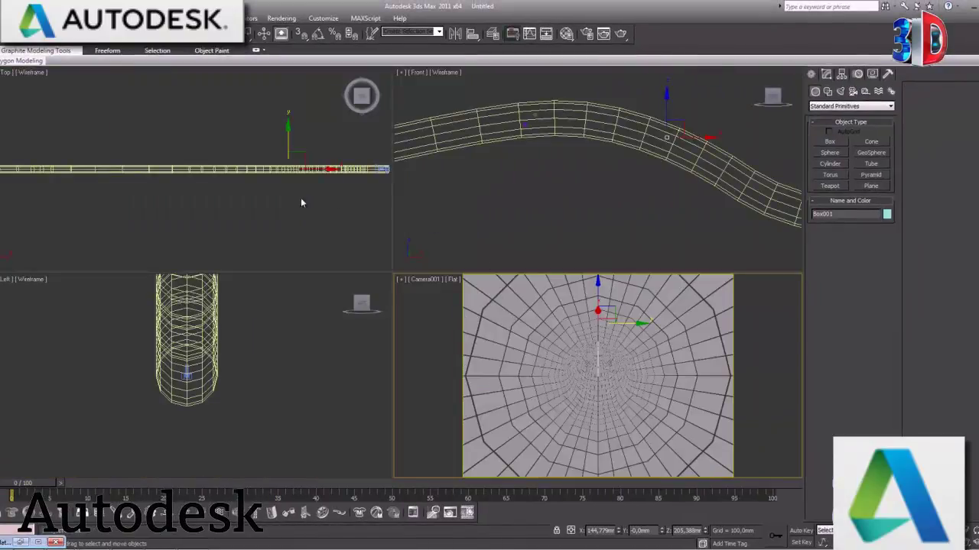
In a zoomed Front view, clone the selected sphere pair as copies further along the tunnel
right_click(579, 209)
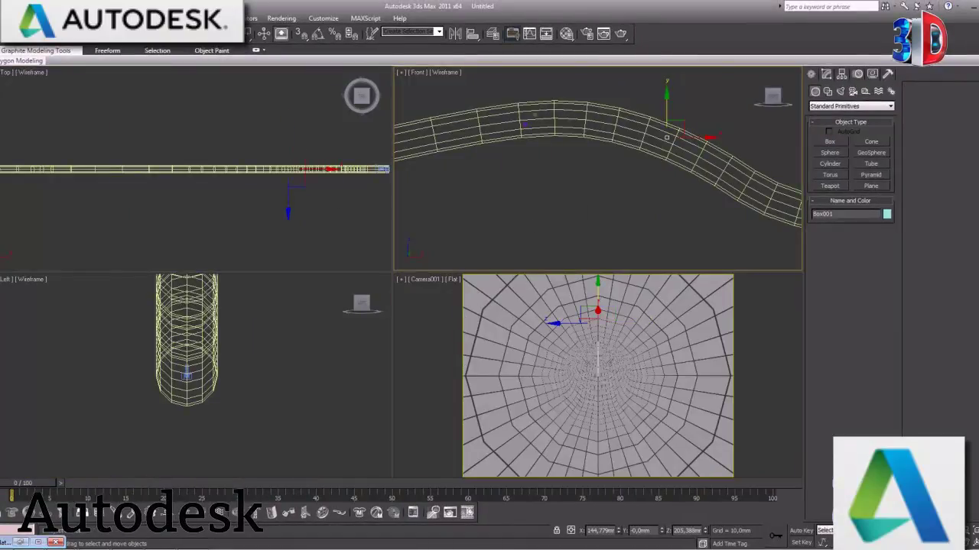
key(alt+w)
scroll(557, 277, up, 2)
scroll(533, 289, up, 1)
scroll(534, 231, up, 1)
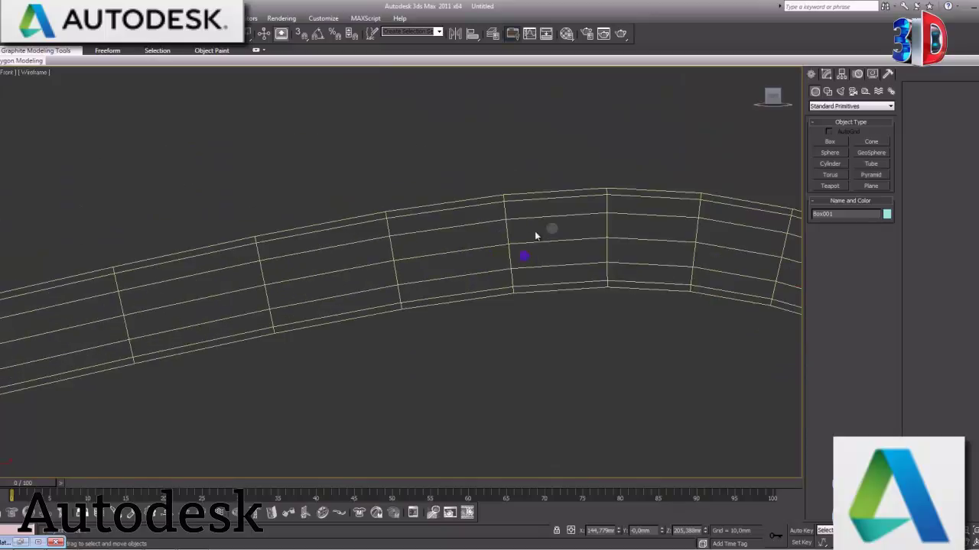
mouse_move(552, 228)
mouse_down()
mouse_move(529, 256)
mouse_move(440, 262)
mouse_up()
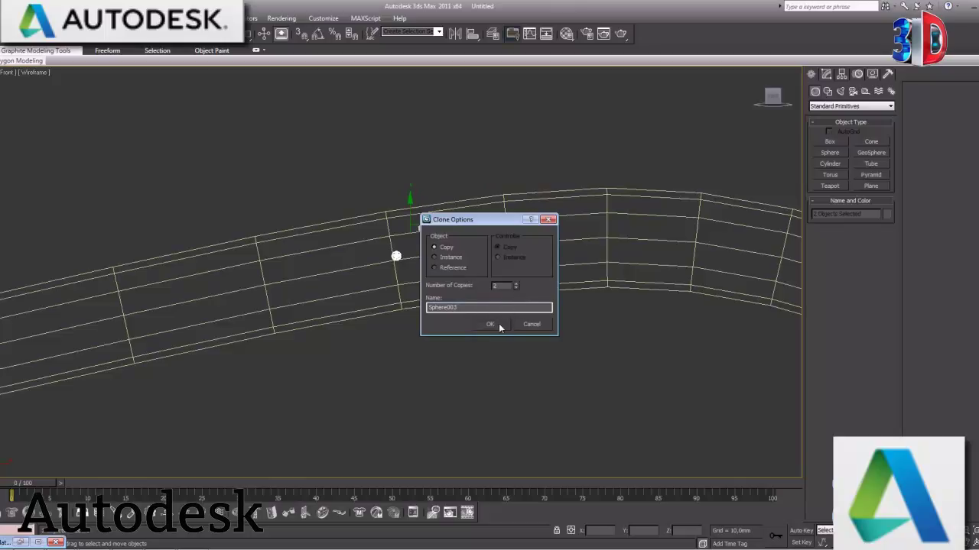
click(490, 324)
drag(296, 227, 247, 266)
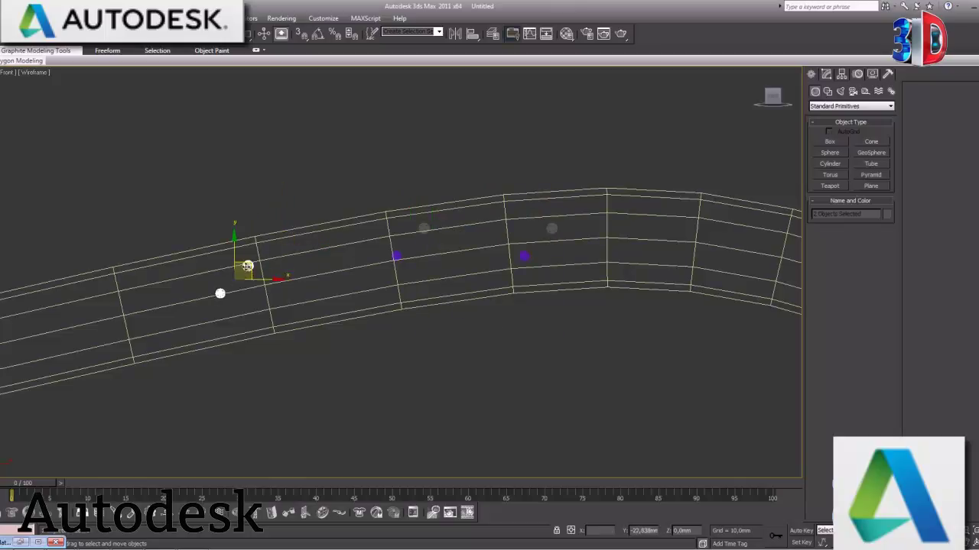
Make another set of sphere copies further down the tube, then activate the camera view
middle_drag(143, 360, 617, 286)
key(ctrl+x)
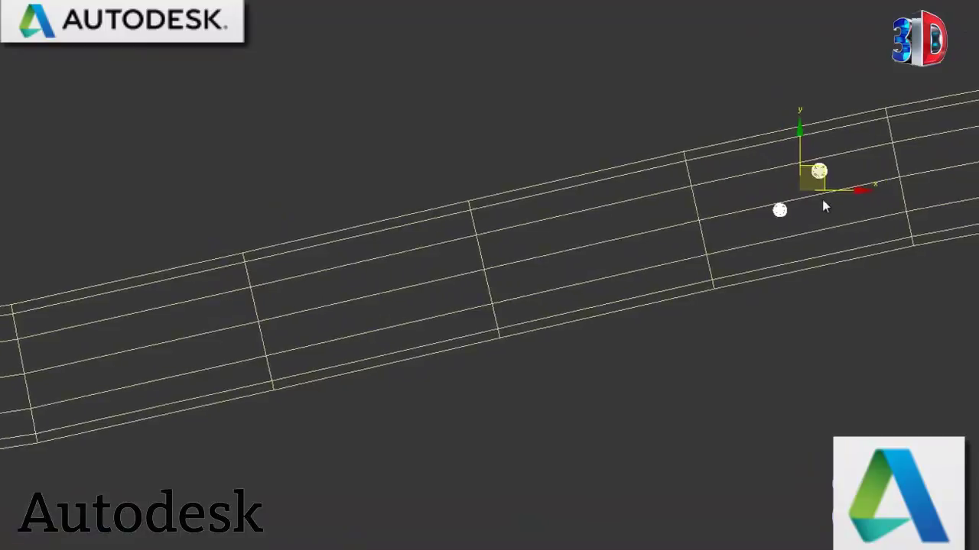
shift+drag(824, 205, 486, 287)
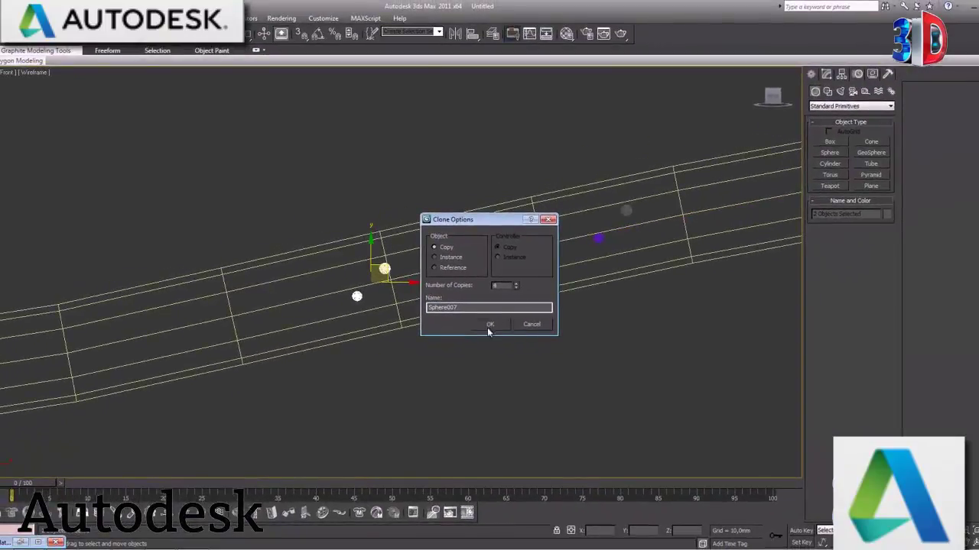
click(487, 327)
alt+middle_drag(258, 356, 255, 337)
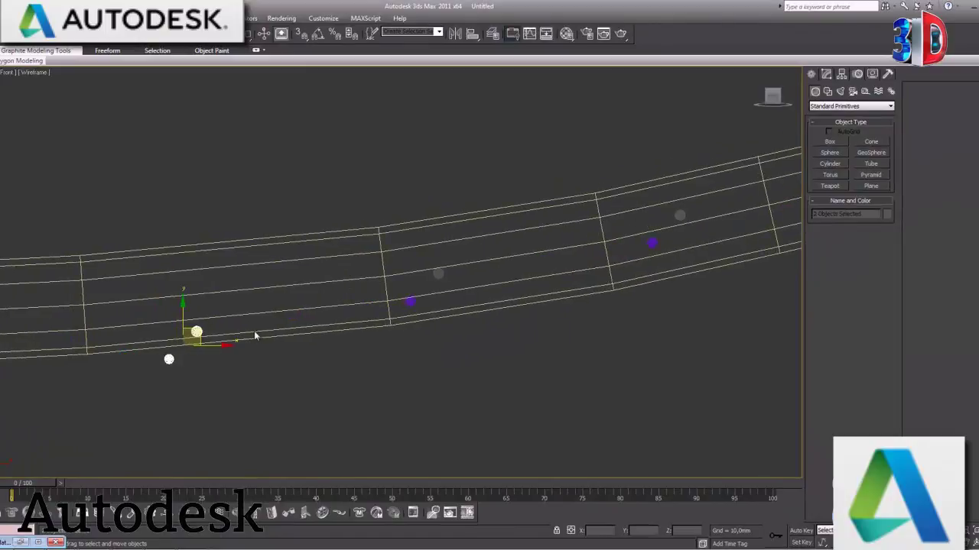
drag(196, 331, 161, 288)
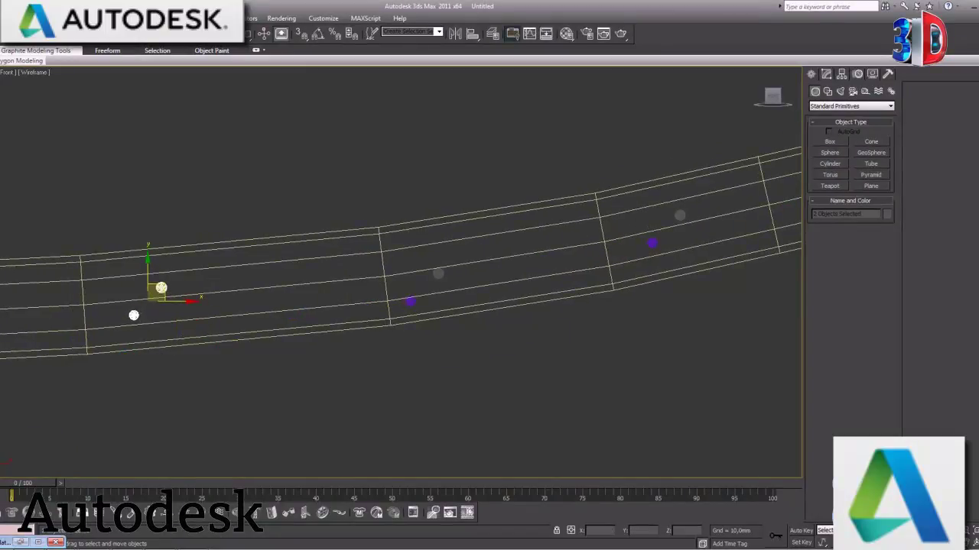
key(alt+w)
right_click(674, 361)
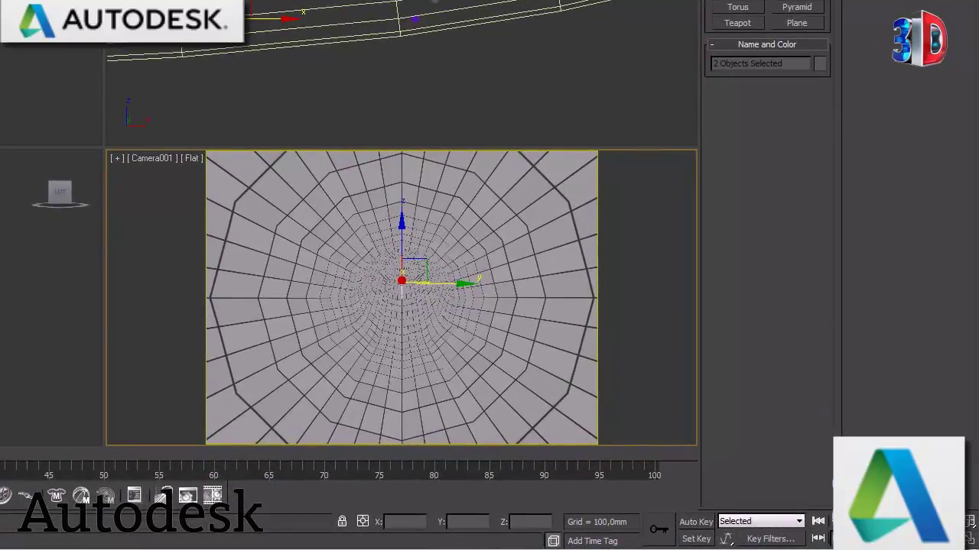
Play the full-size Camera001 fly-through past the spheres, then rewind to frame 0
key(alt+w)
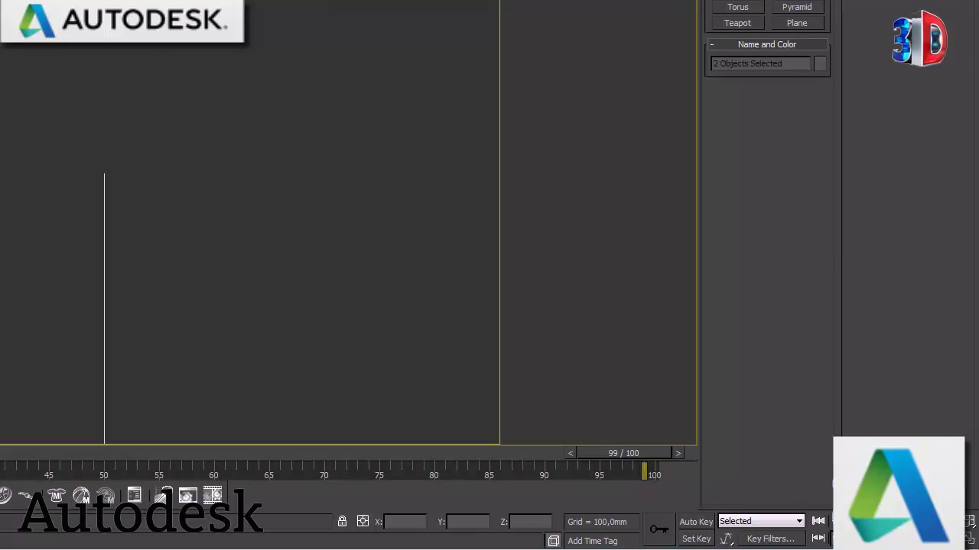
click(817, 523)
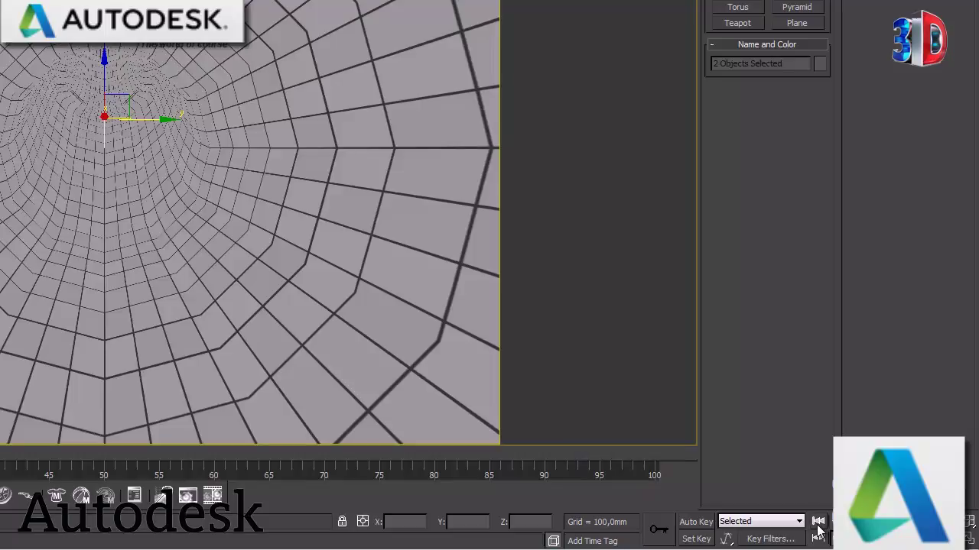